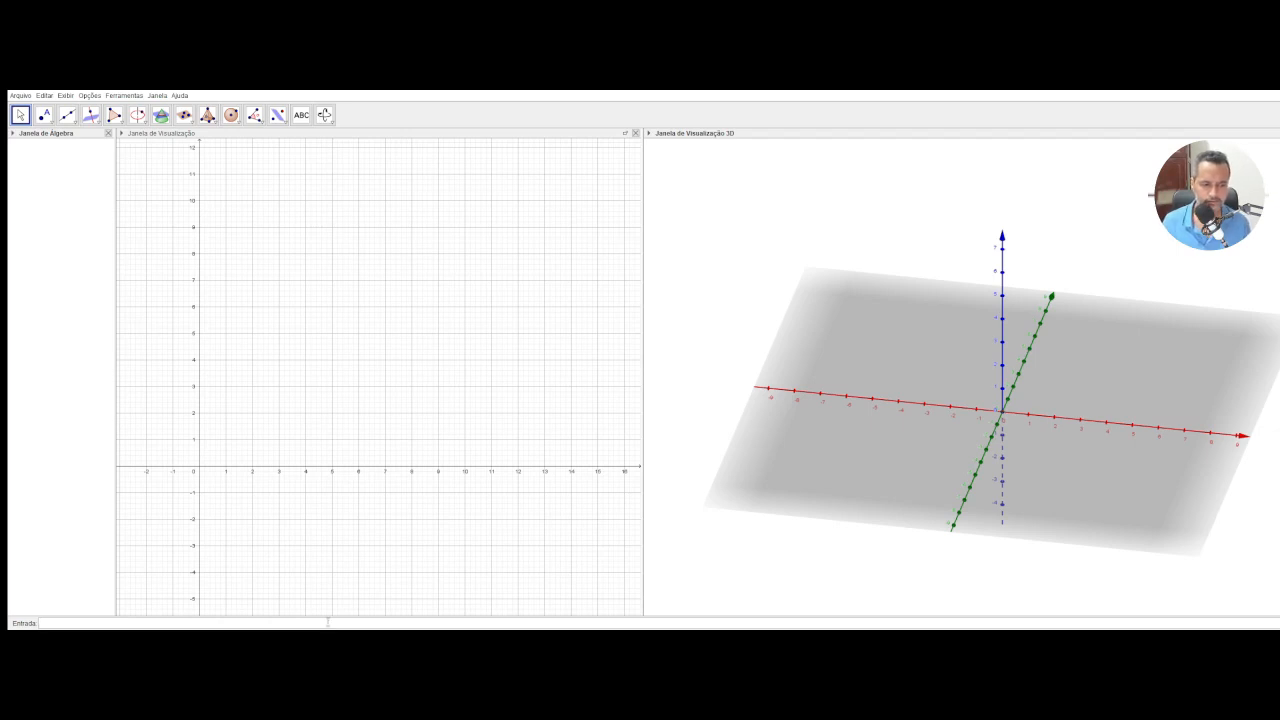
# - Define and plot the function f(x) = 3x
pyautogui.click(203, 583)
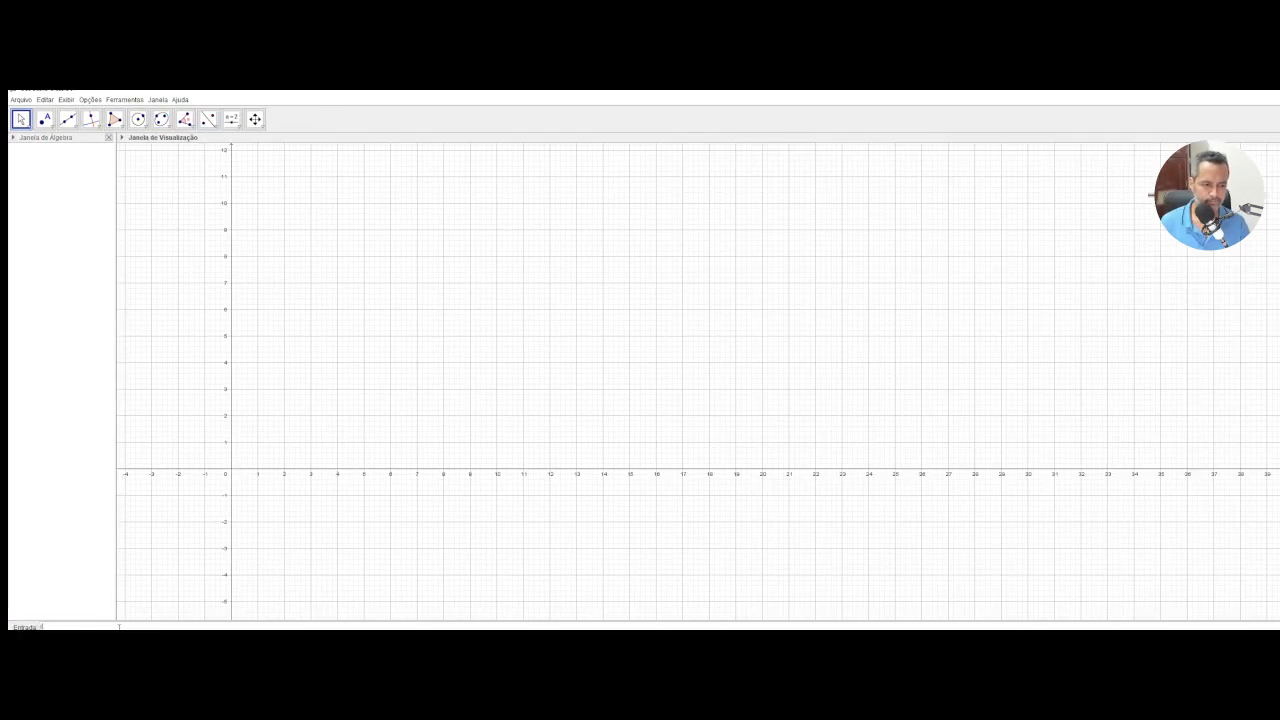
pyautogui.click(119, 627)
pyautogui.write('f(x)')
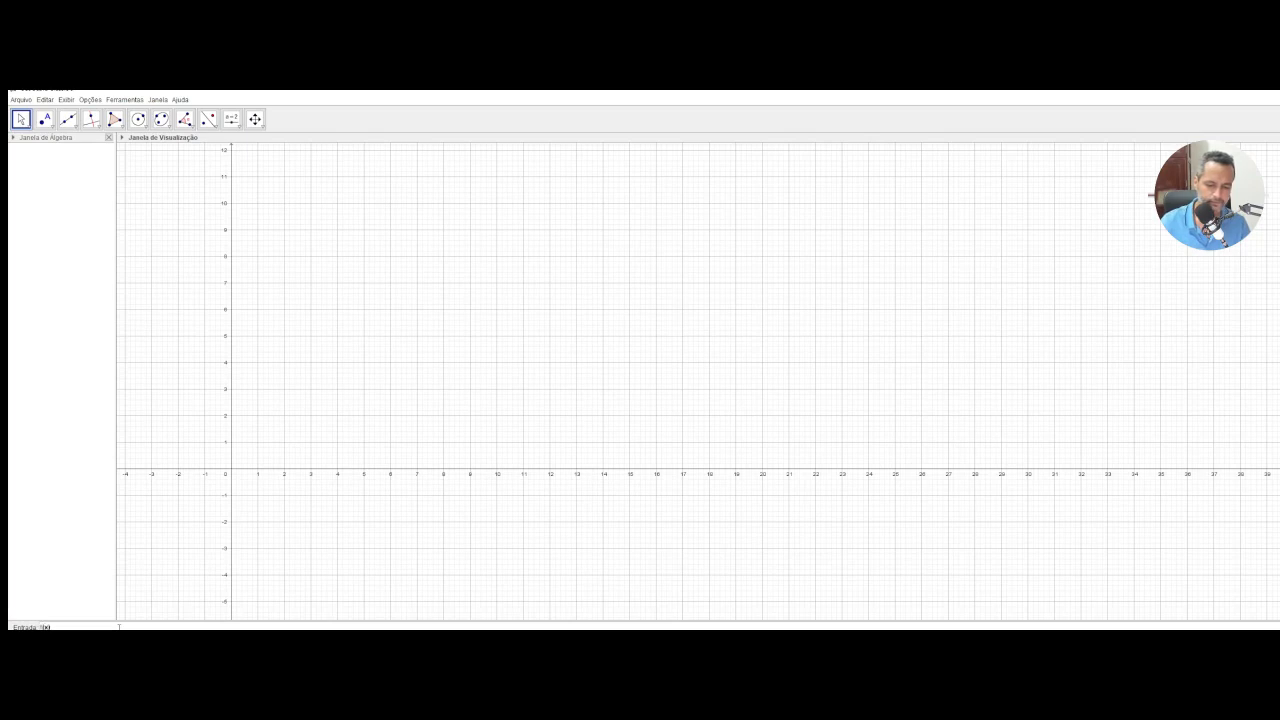
pyautogui.write('=')
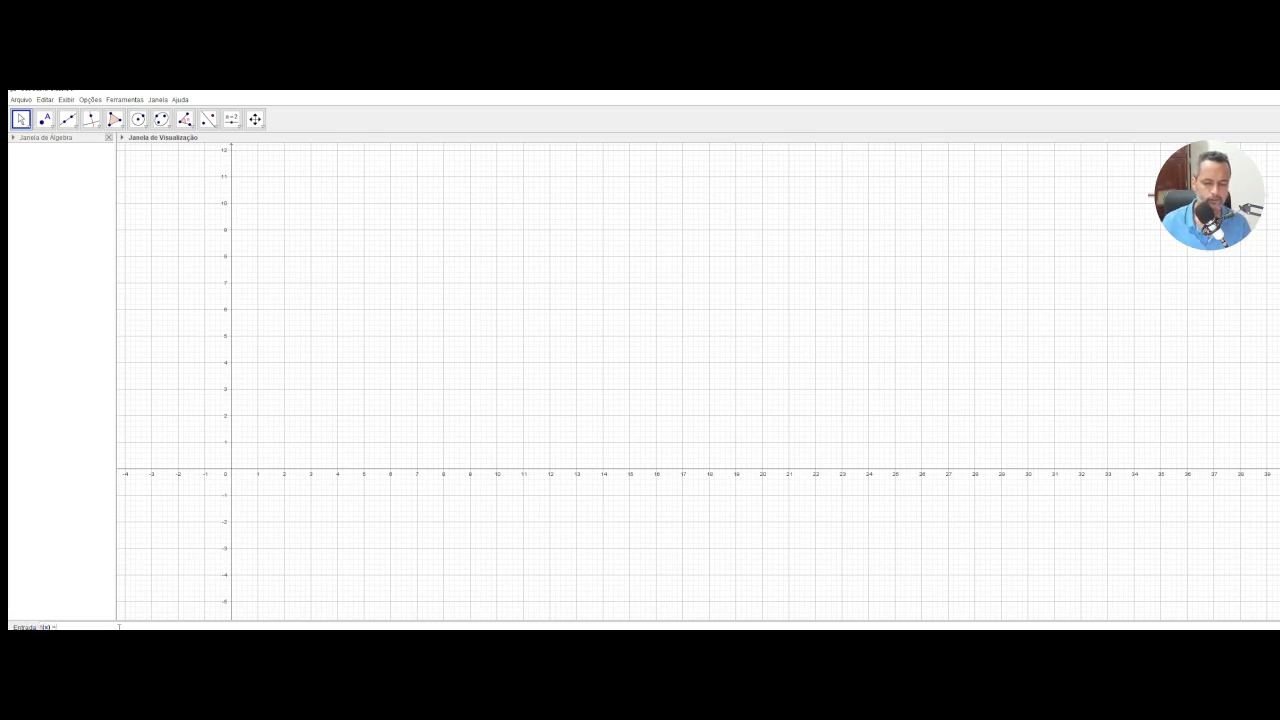
pyautogui.write('3x')
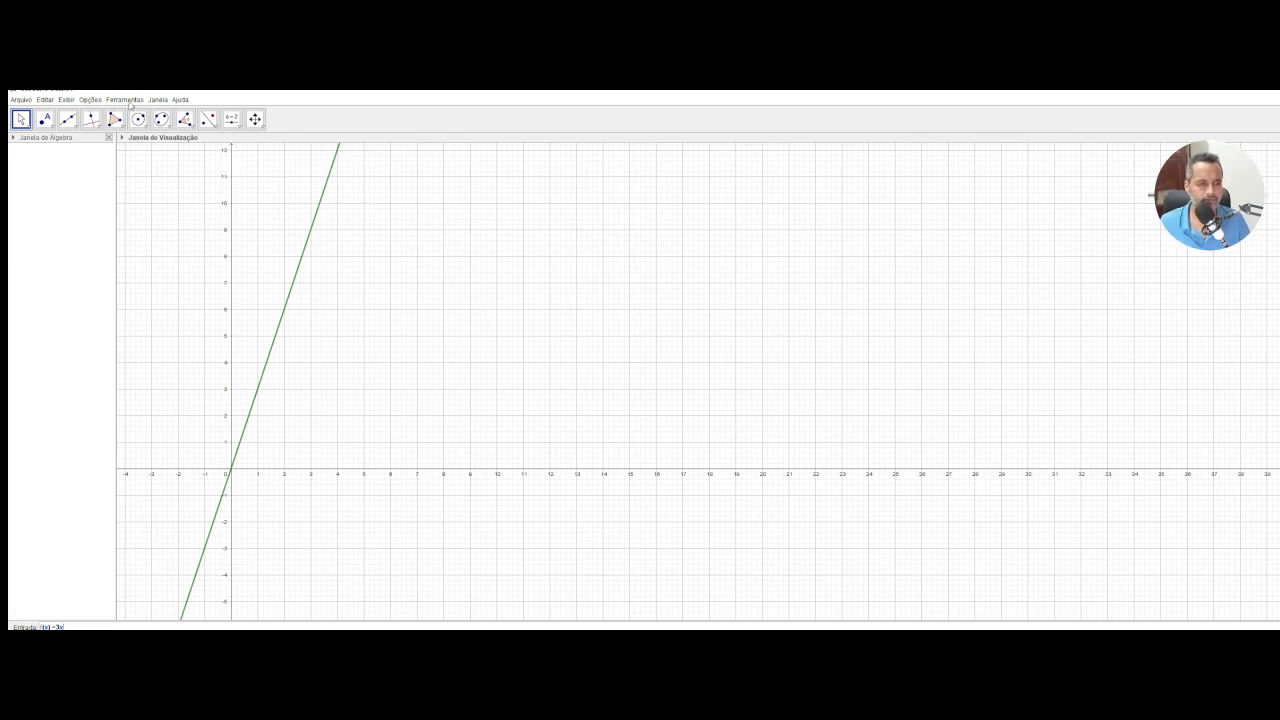
pyautogui.press('Return')
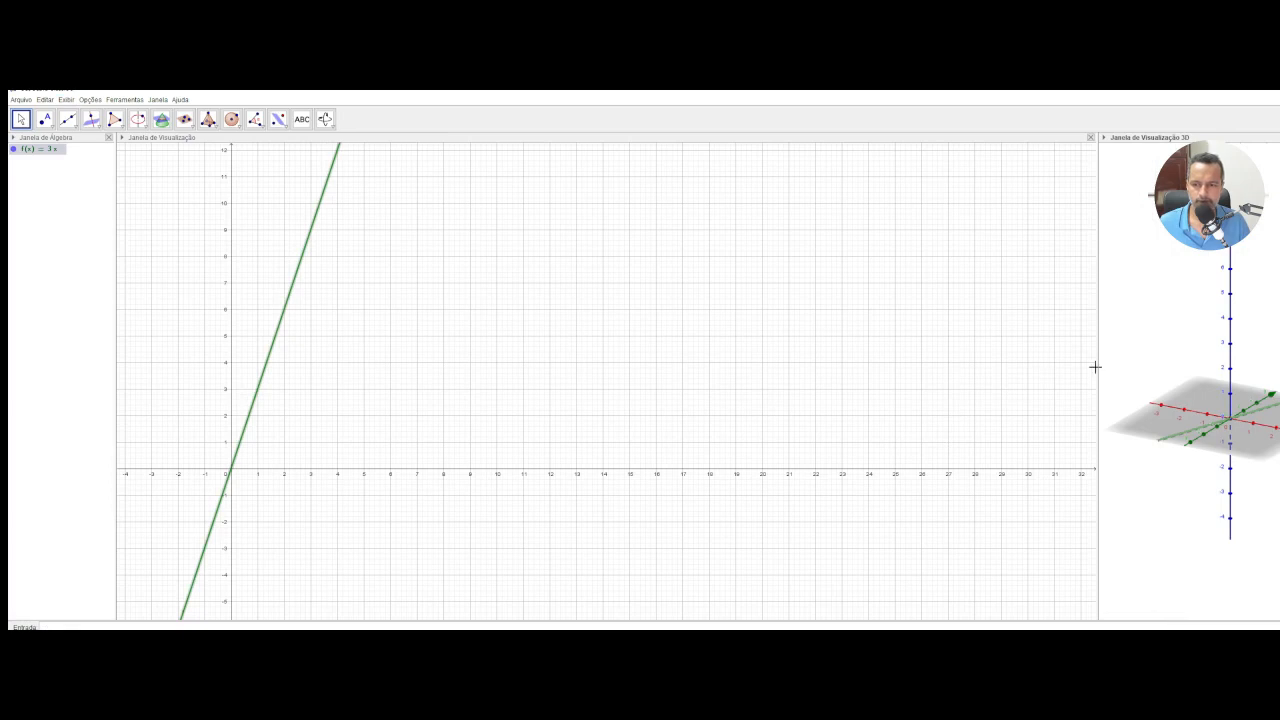
# - Widen the 3D view beside the 2D graph and tilt it to show the line on the xy-plane from higher up
pyautogui.moveTo(1094, 369); pyautogui.dragTo(731, 391)
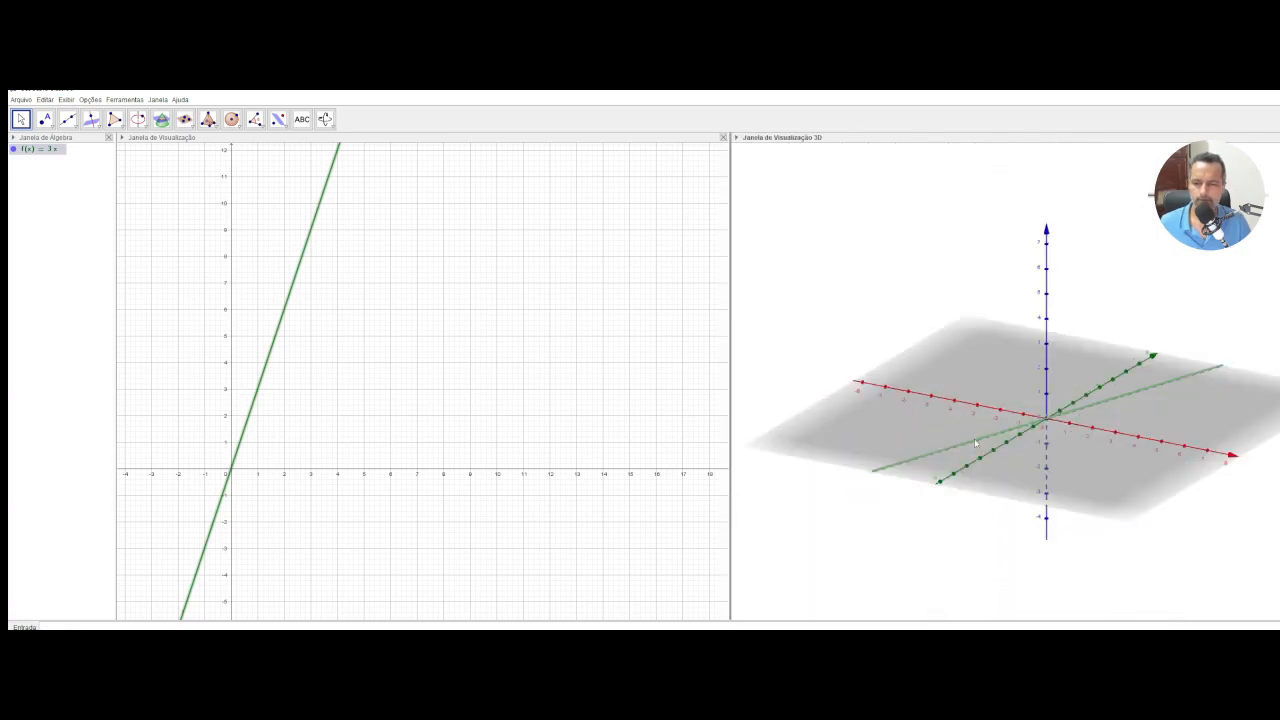
pyautogui.moveTo(1068, 465); pyautogui.dragTo(1064, 474)
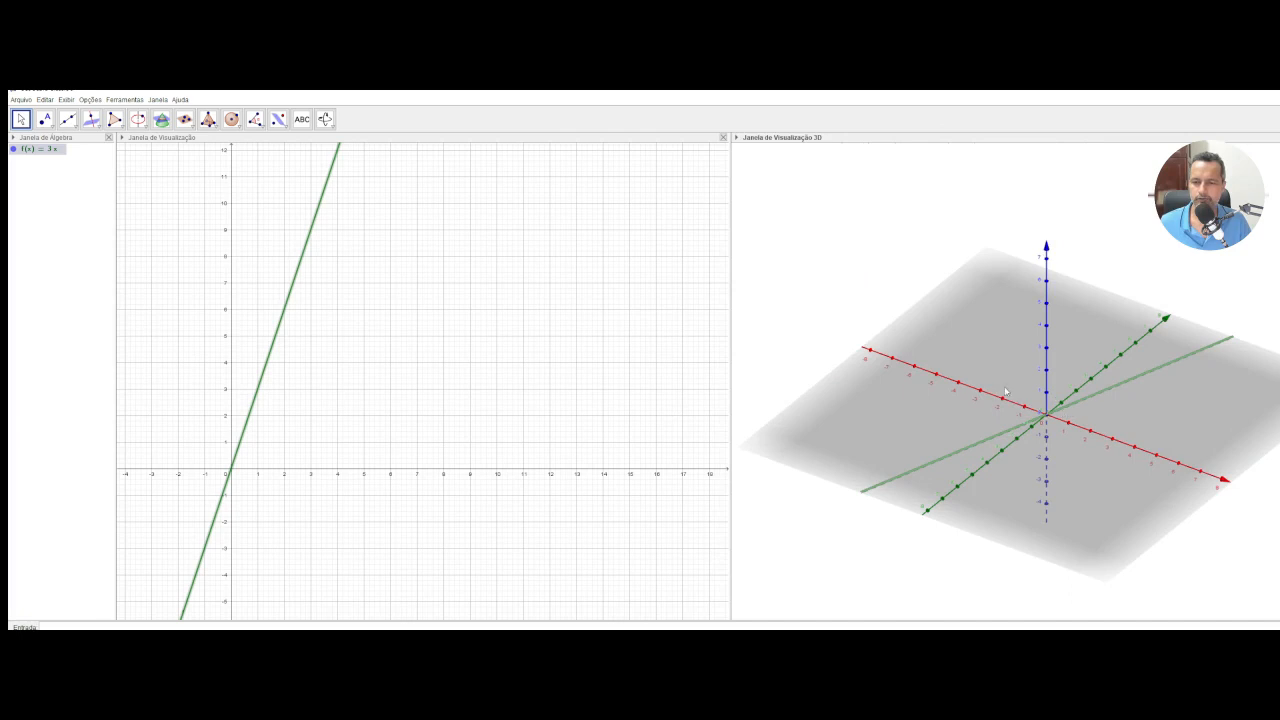
pyautogui.click(379, 370)
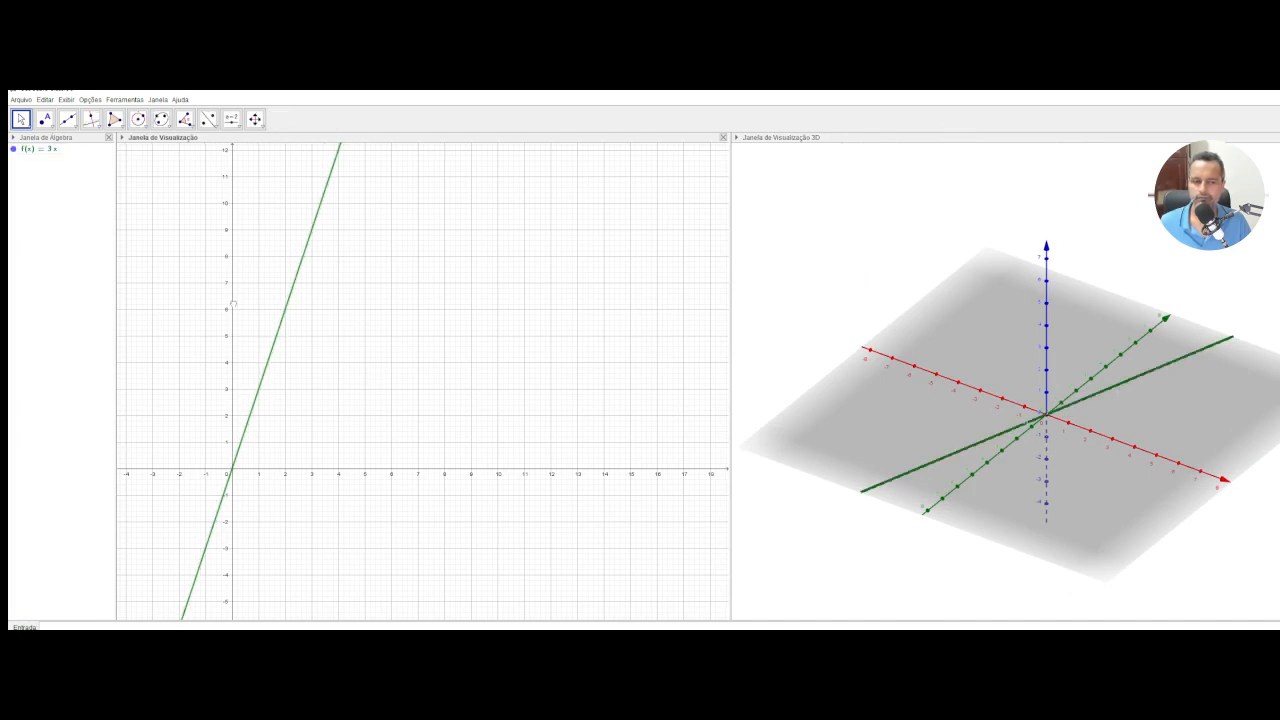
pyautogui.click(297, 268)
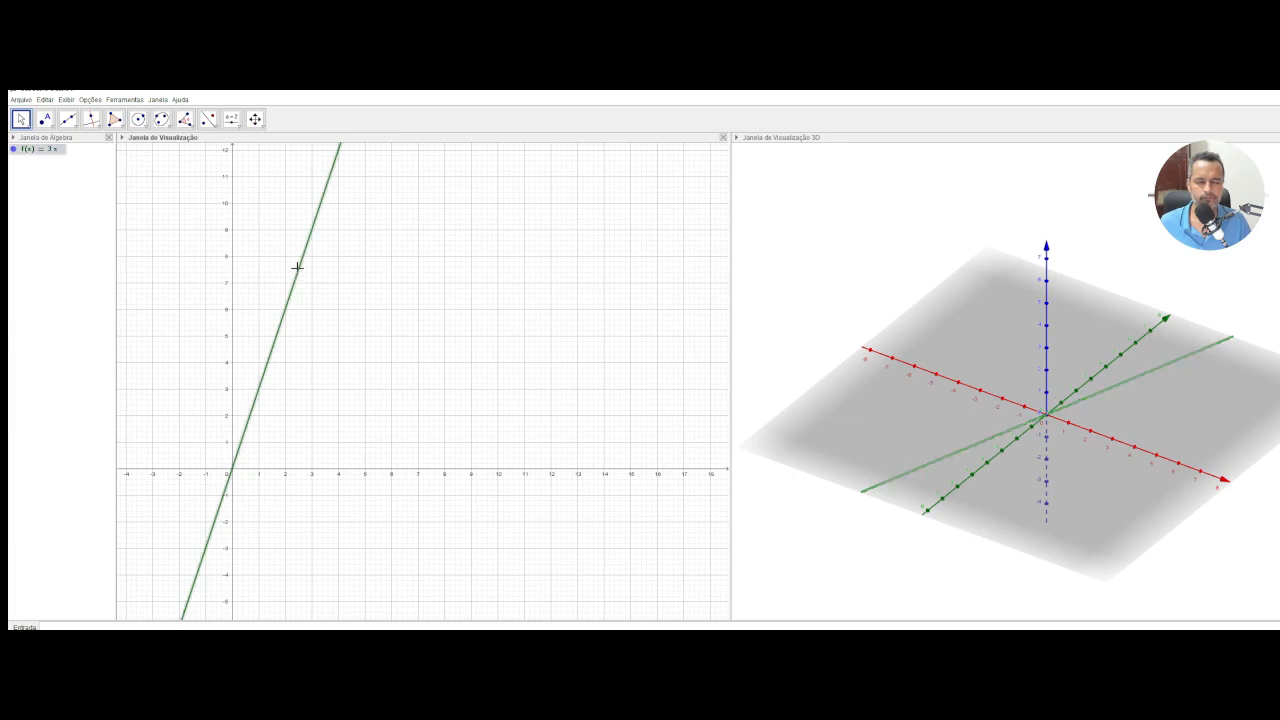
pyautogui.click(368, 286)
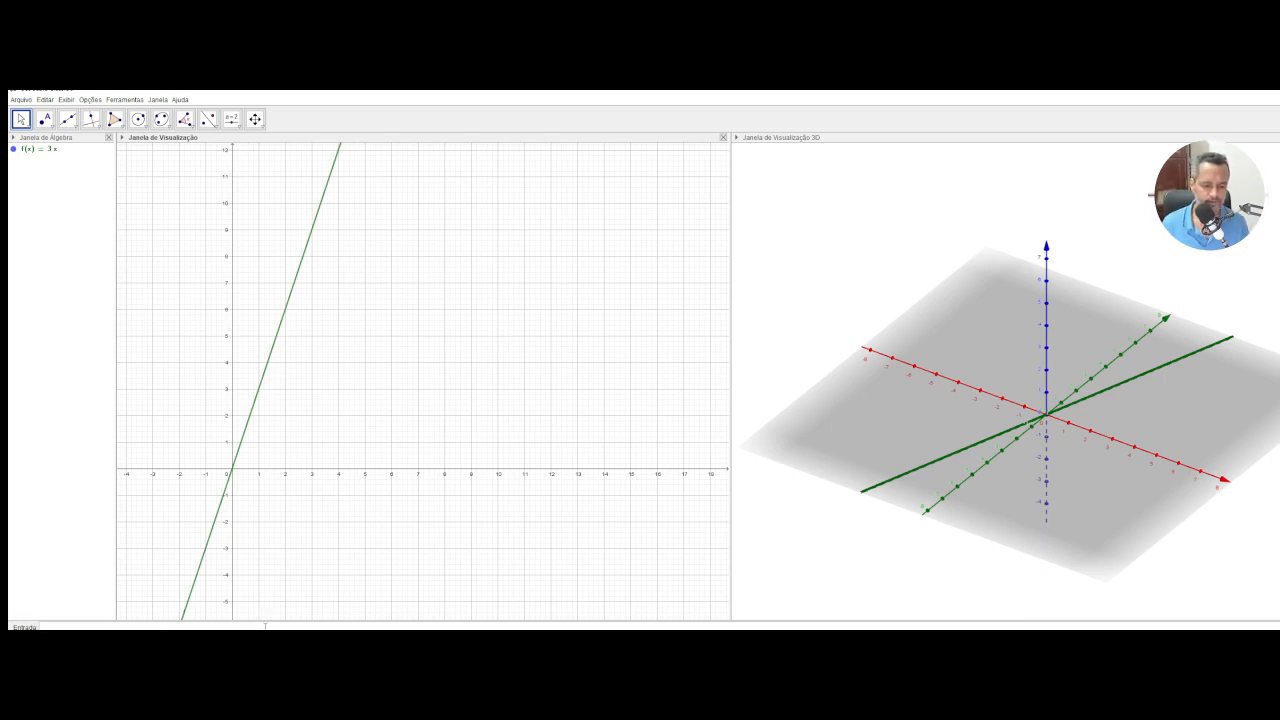
# - Start a three-expression parametric Curve command with the coordinate expressions t, f(t) and 0
pyautogui.write('=3x')
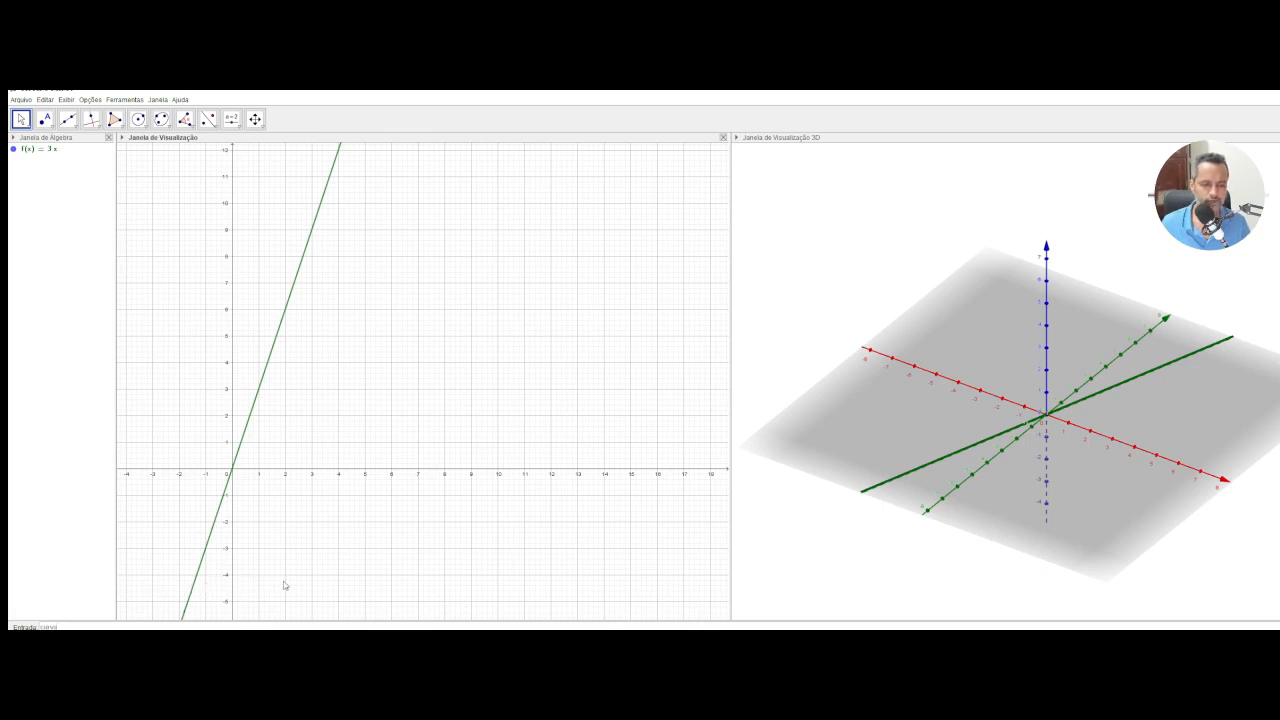
pyautogui.press('Return')
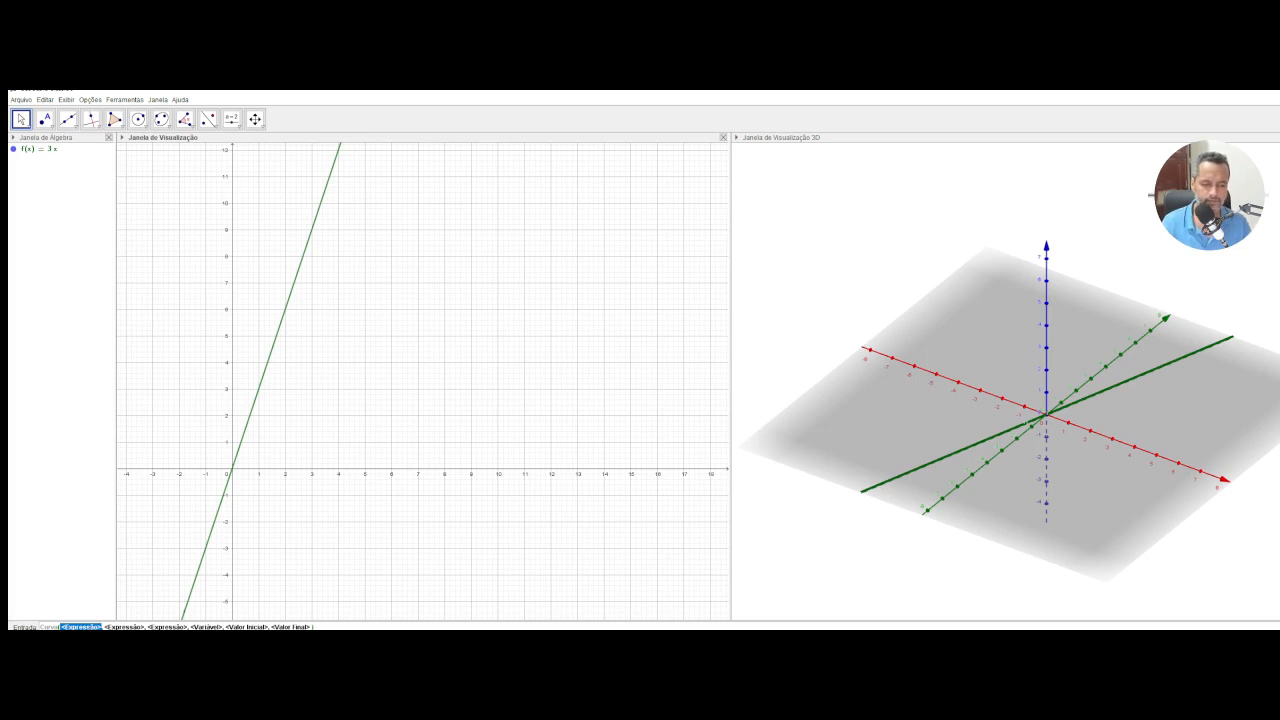
pyautogui.write('t')
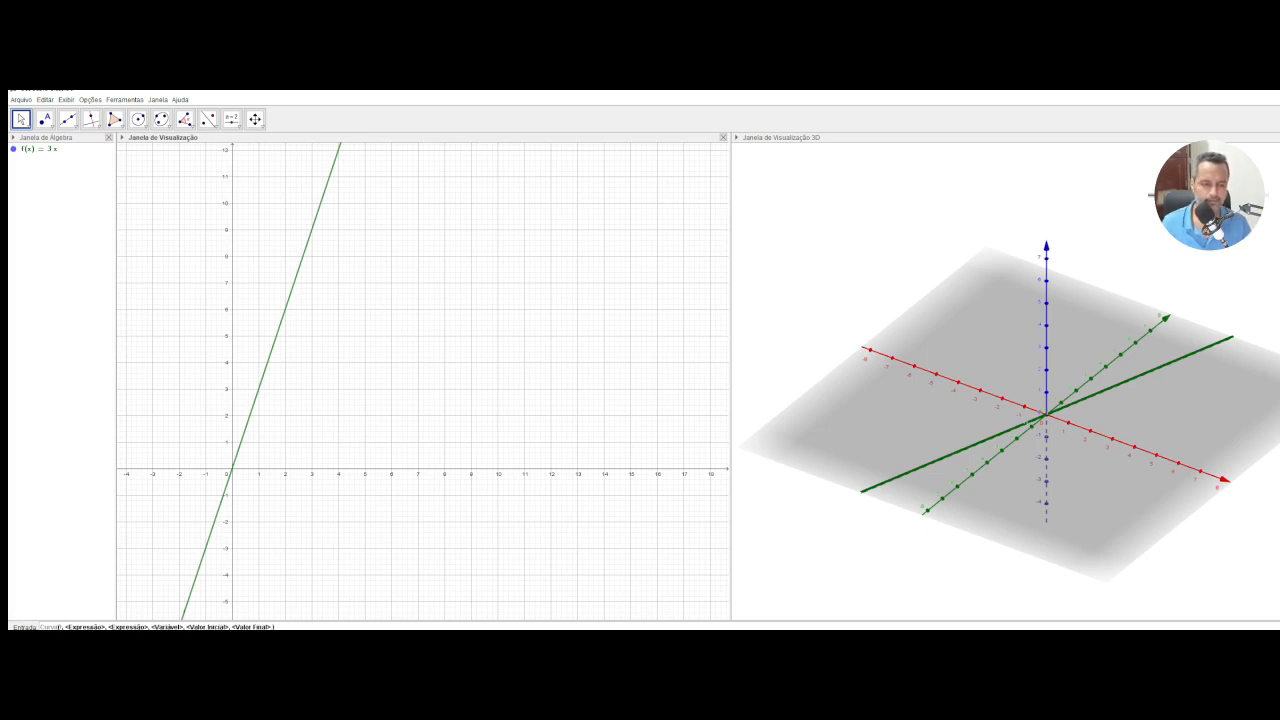
pyautogui.press('Tab')
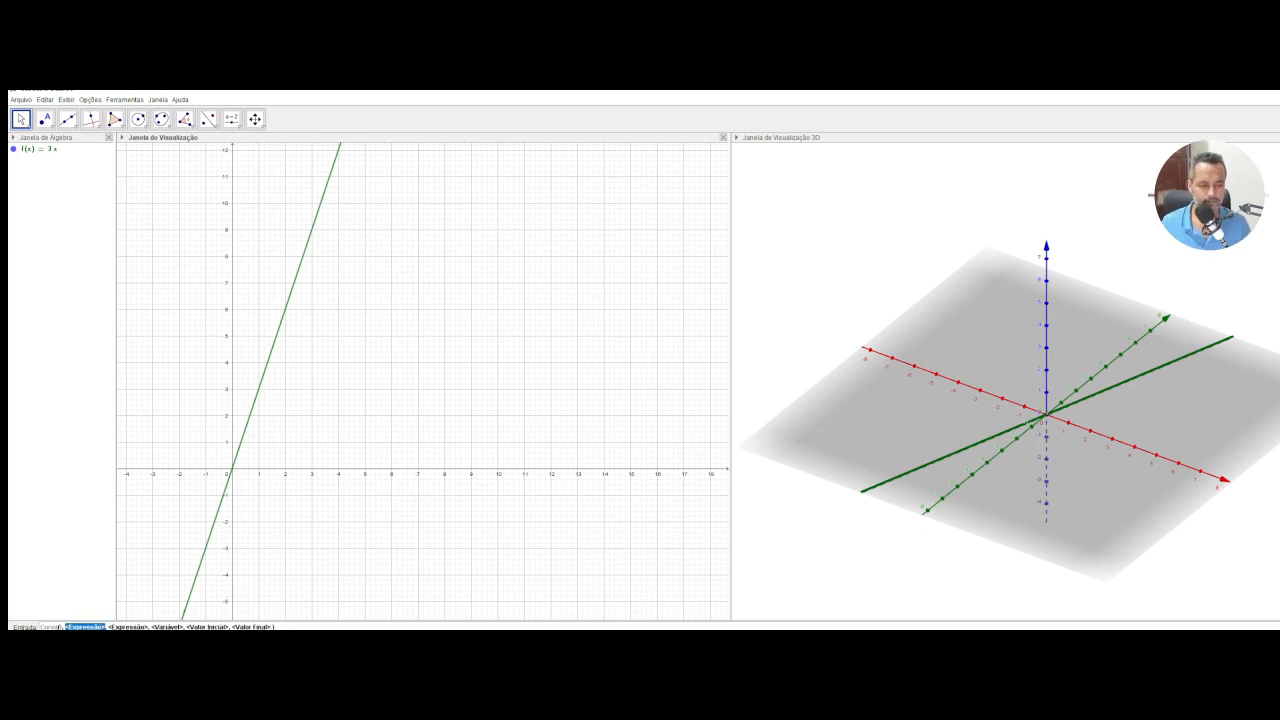
pyautogui.write('t, f')
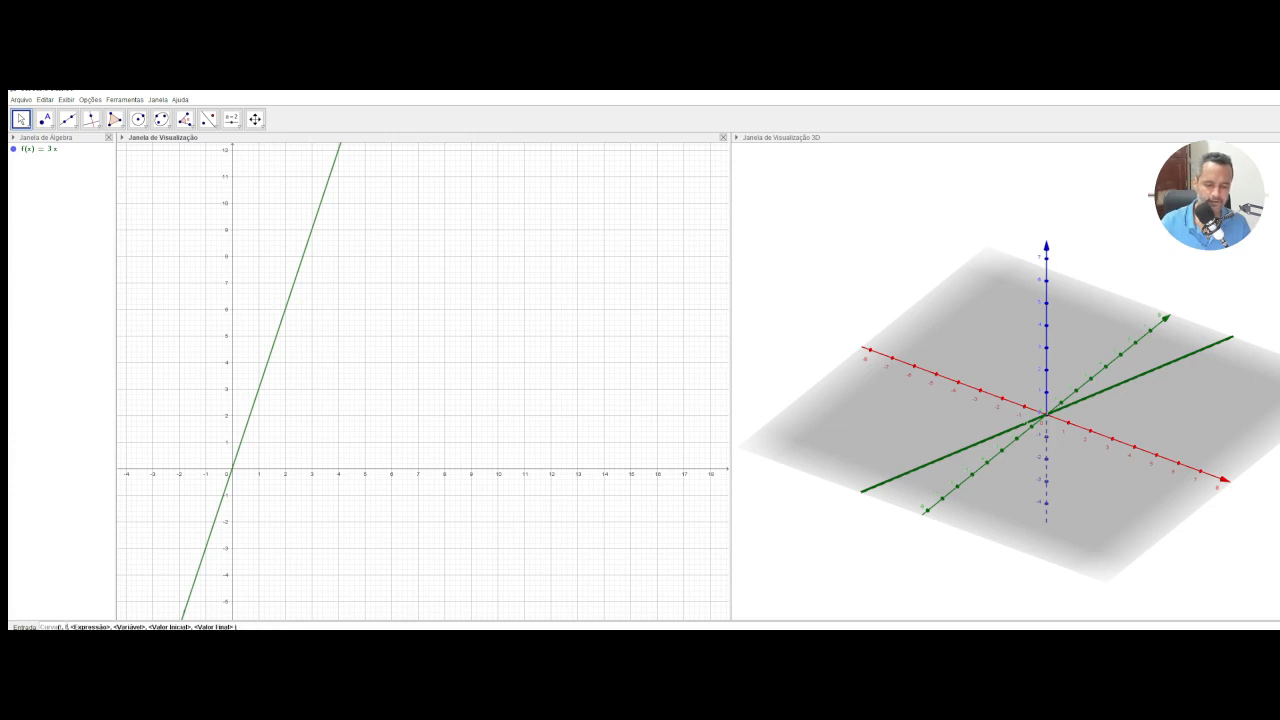
pyautogui.write('(')
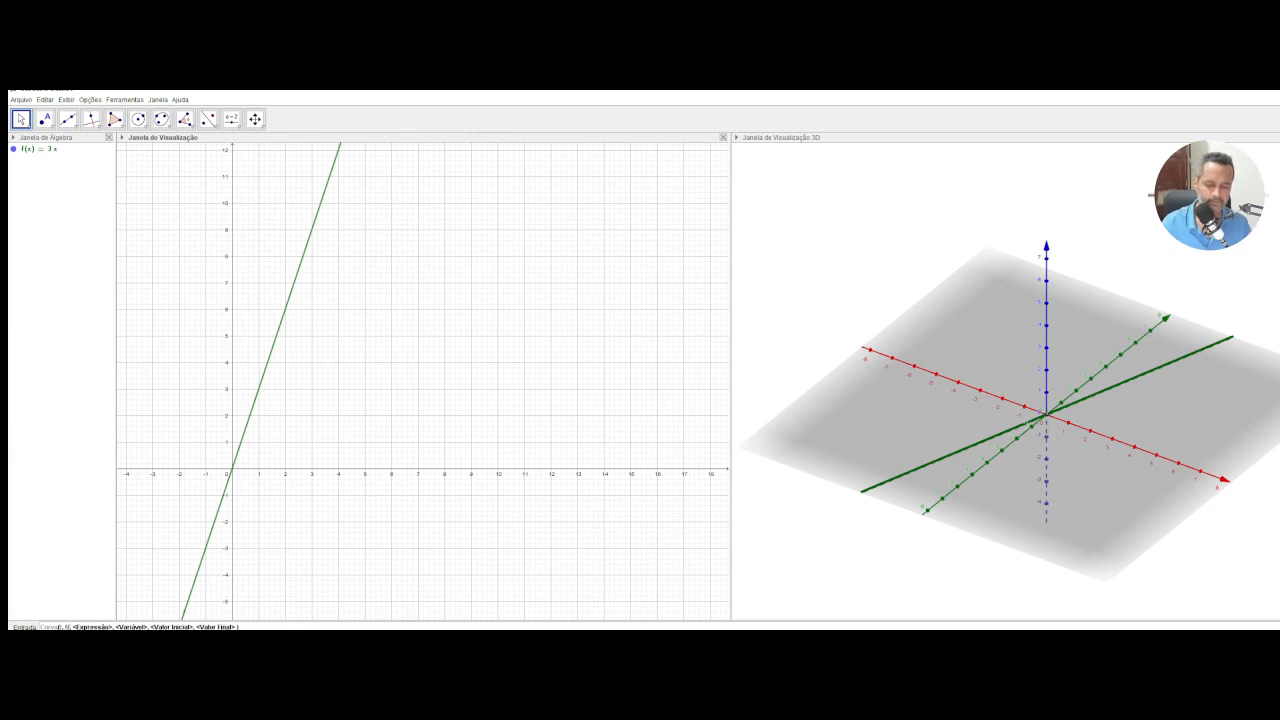
pyautogui.write('t)')
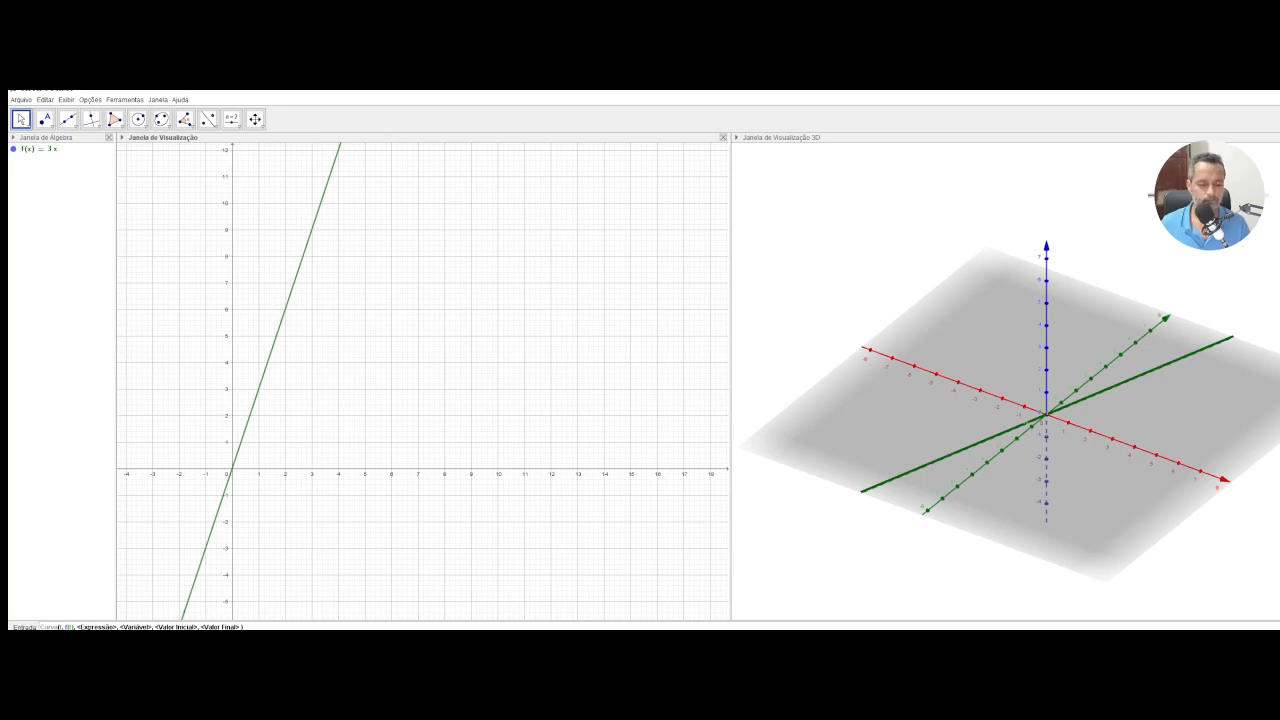
pyautogui.press('Tab')
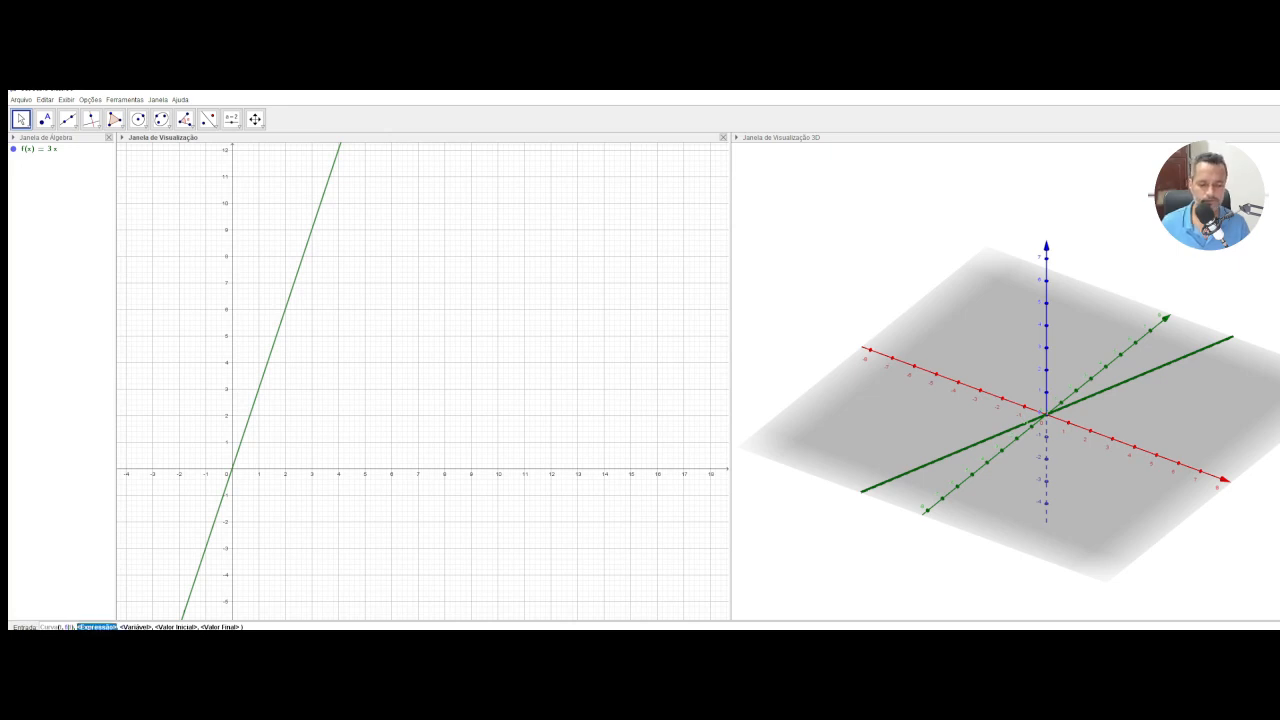
pyautogui.write('0')
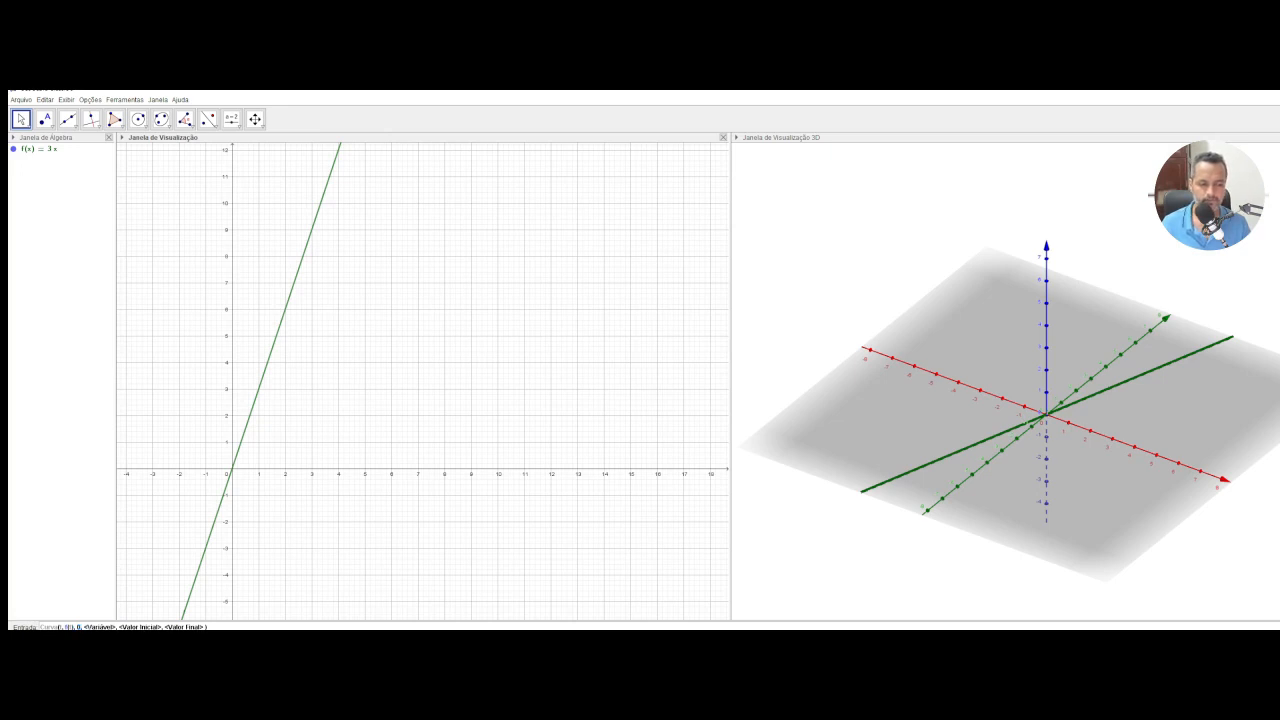
# - Complete the curve with variable t running from 0 to 2, and hide the graph of f(x) = 3x
pyautogui.press('Tab')
pyautogui.write('t')
pyautogui.press('Tab')
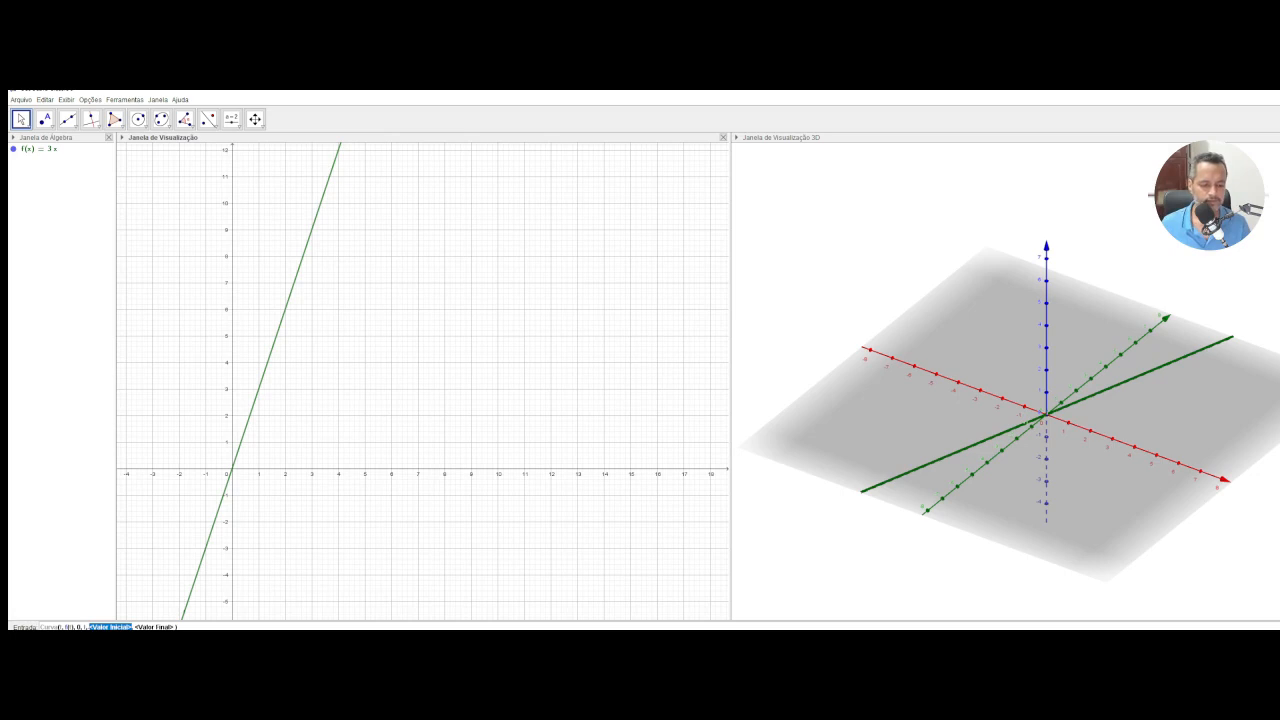
pyautogui.write('0')
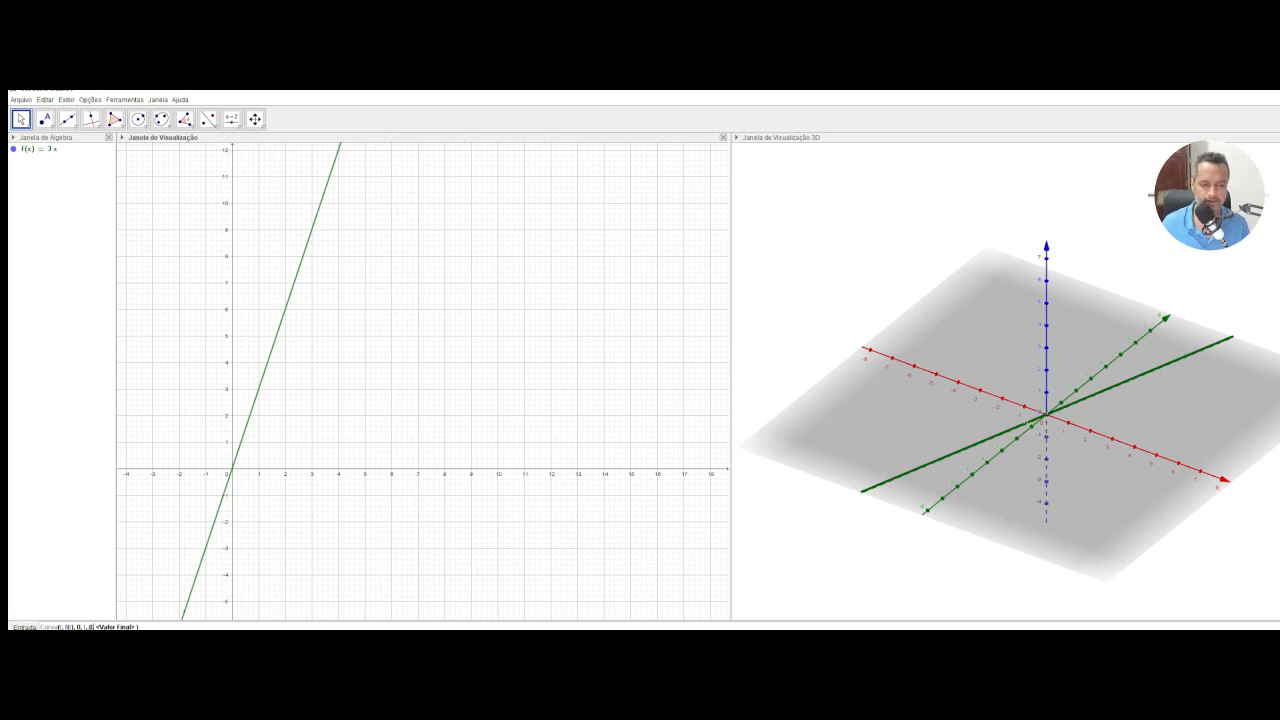
pyautogui.press('Tab')
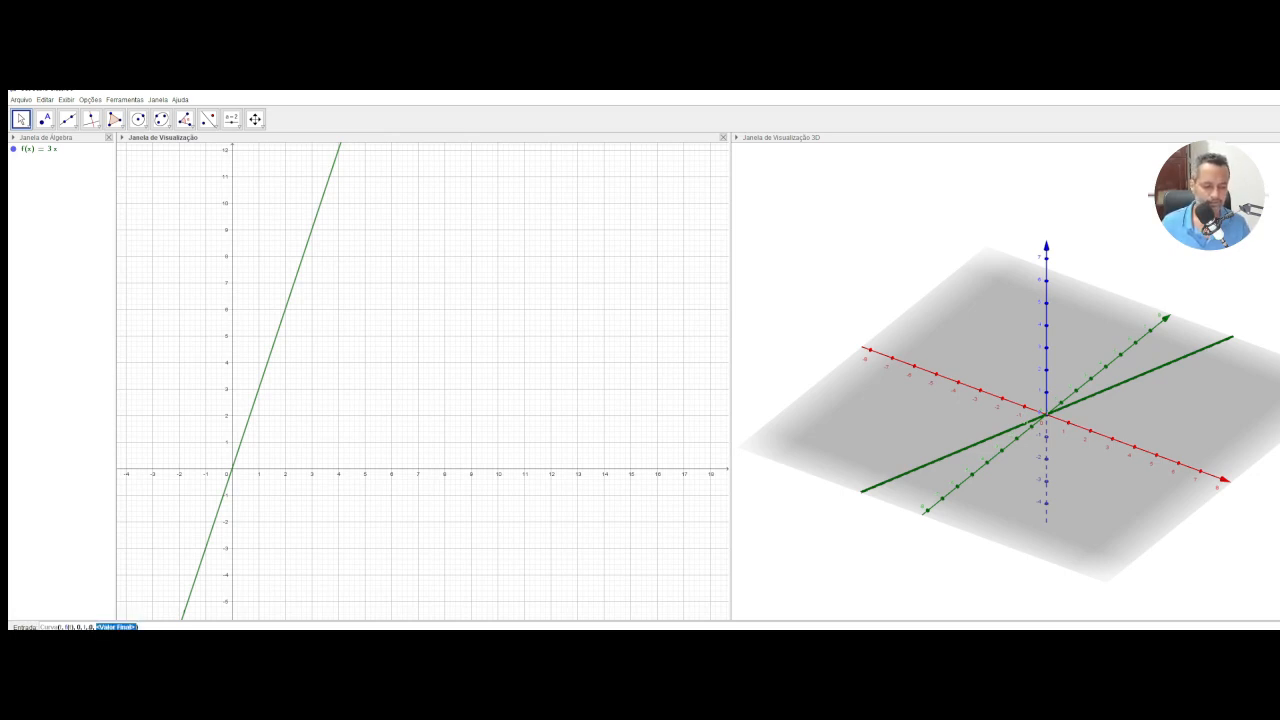
pyautogui.write('2')
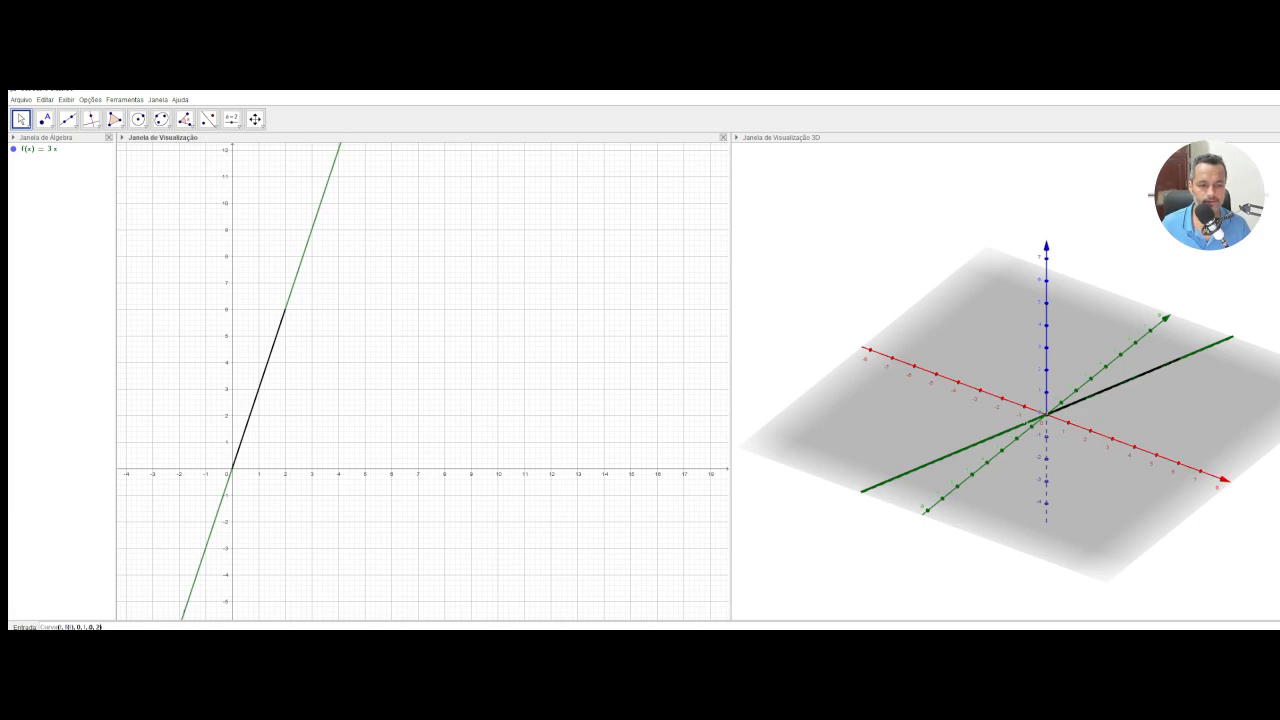
pyautogui.press('Return')
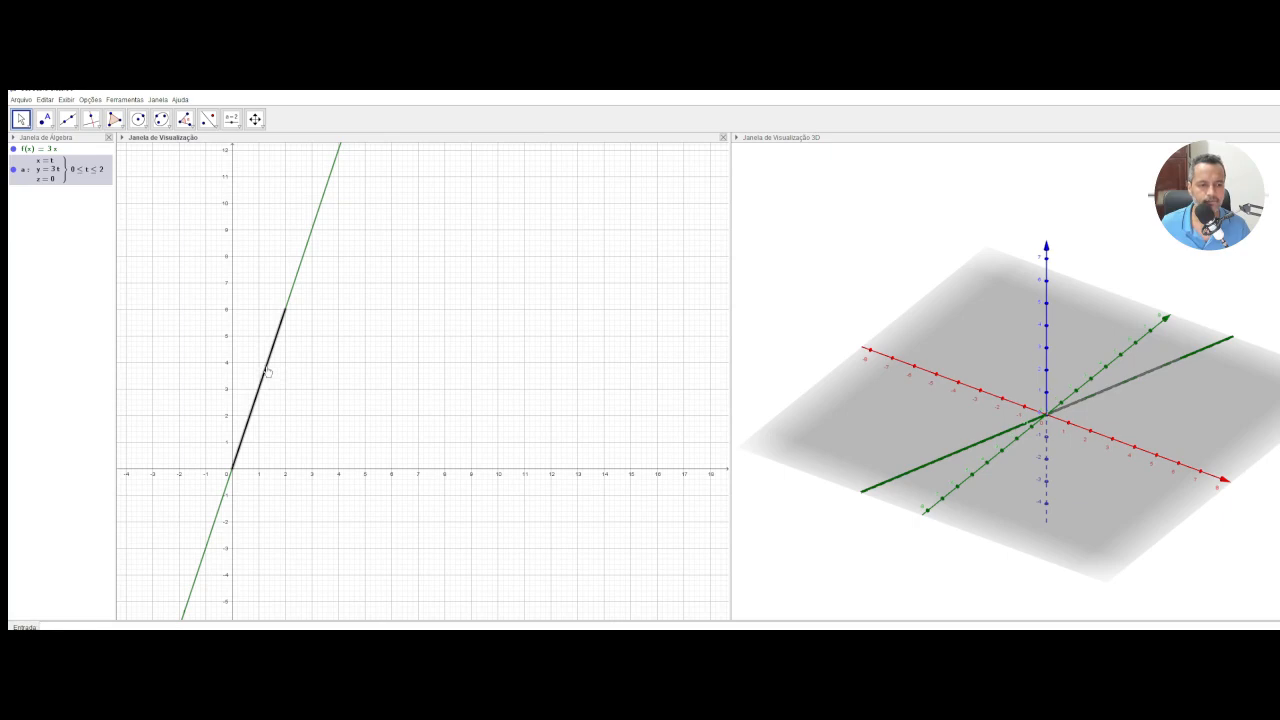
pyautogui.click(14, 150)
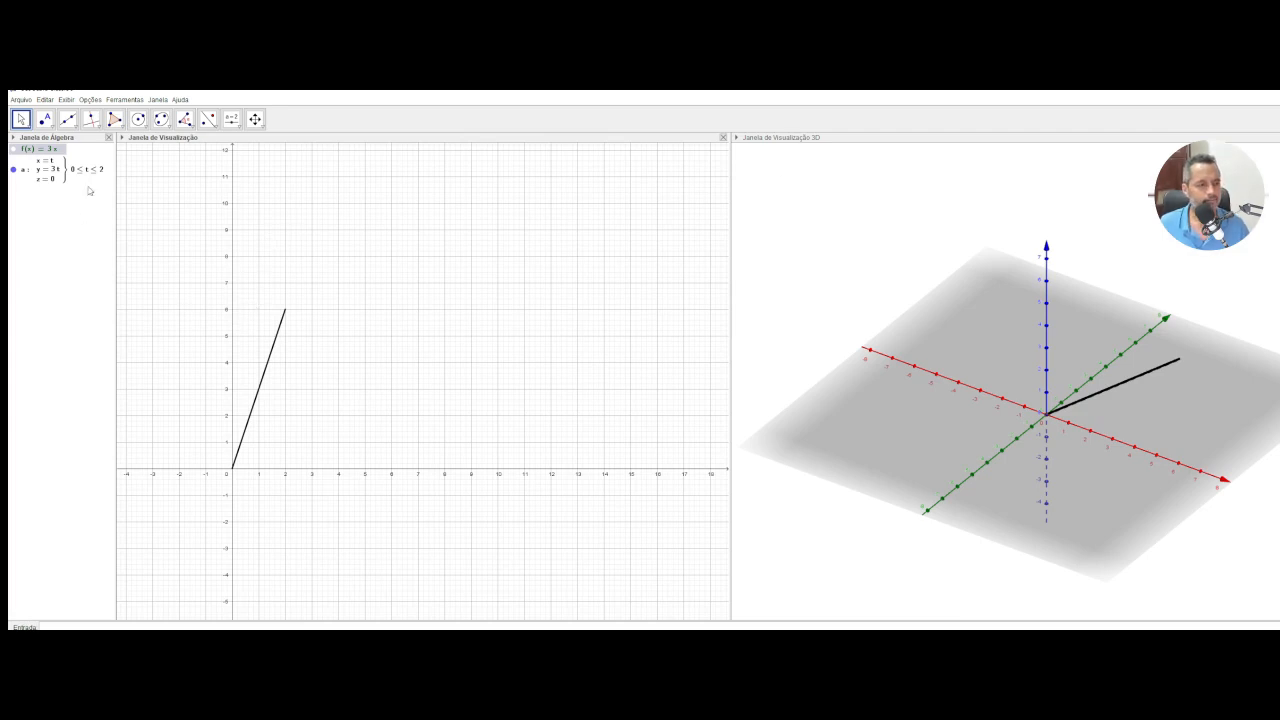
# - Add an angle slider α in the upper part of the 2D graph and set it to 12°
pyautogui.click(232, 120)
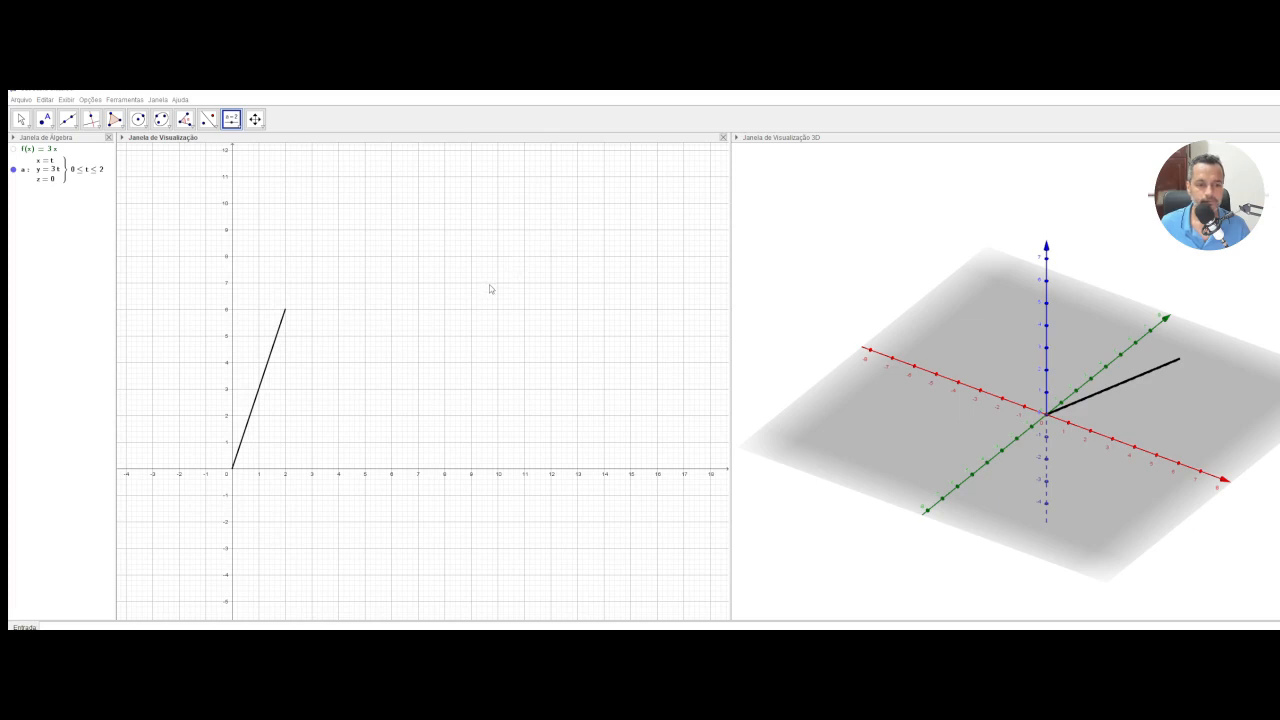
pyautogui.click(405, 186)
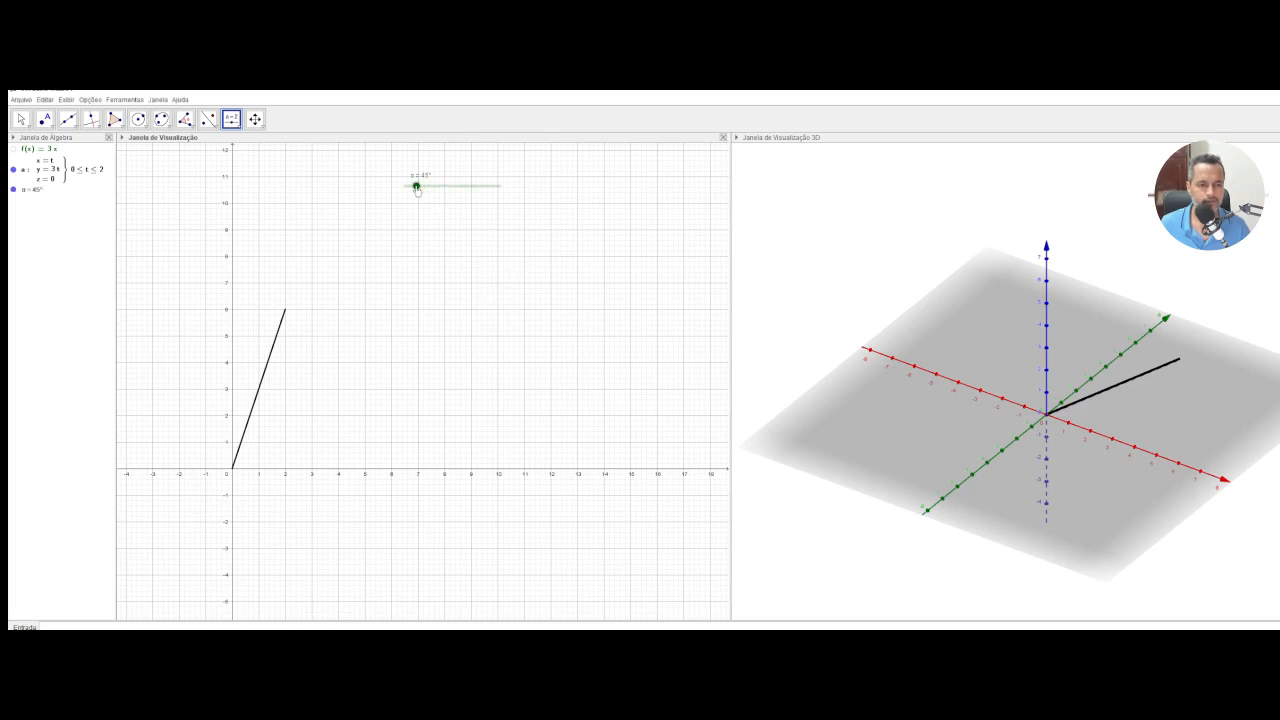
pyautogui.moveTo(417, 188)
pyautogui.mouseDown()
pyautogui.moveTo(403, 188)
pyautogui.moveTo(500, 192)
pyautogui.moveTo(406, 199)
pyautogui.moveTo(408, 188)
pyautogui.mouseUp()
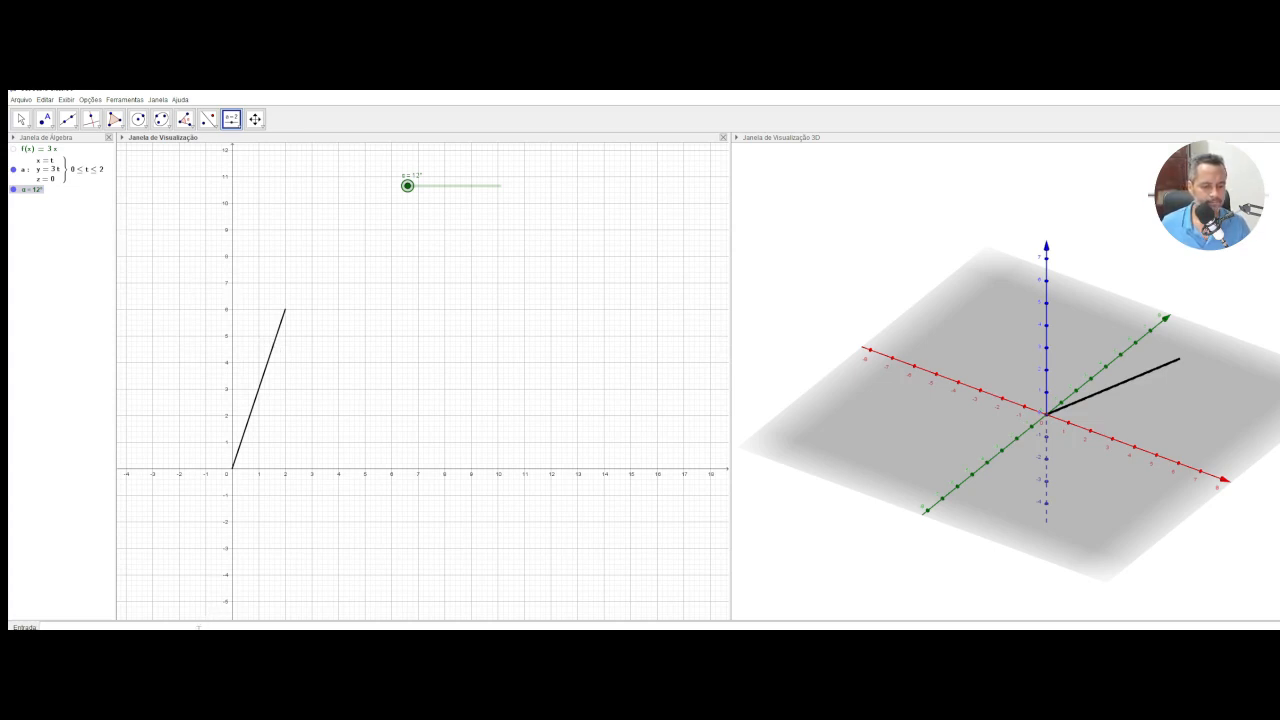
# - Create the surface of revolution of curve a through angle α about the x-axis with Superfície(a, α, EixoX)
pyautogui.write('su')
pyautogui.write('per')
pyautogui.press('Return')
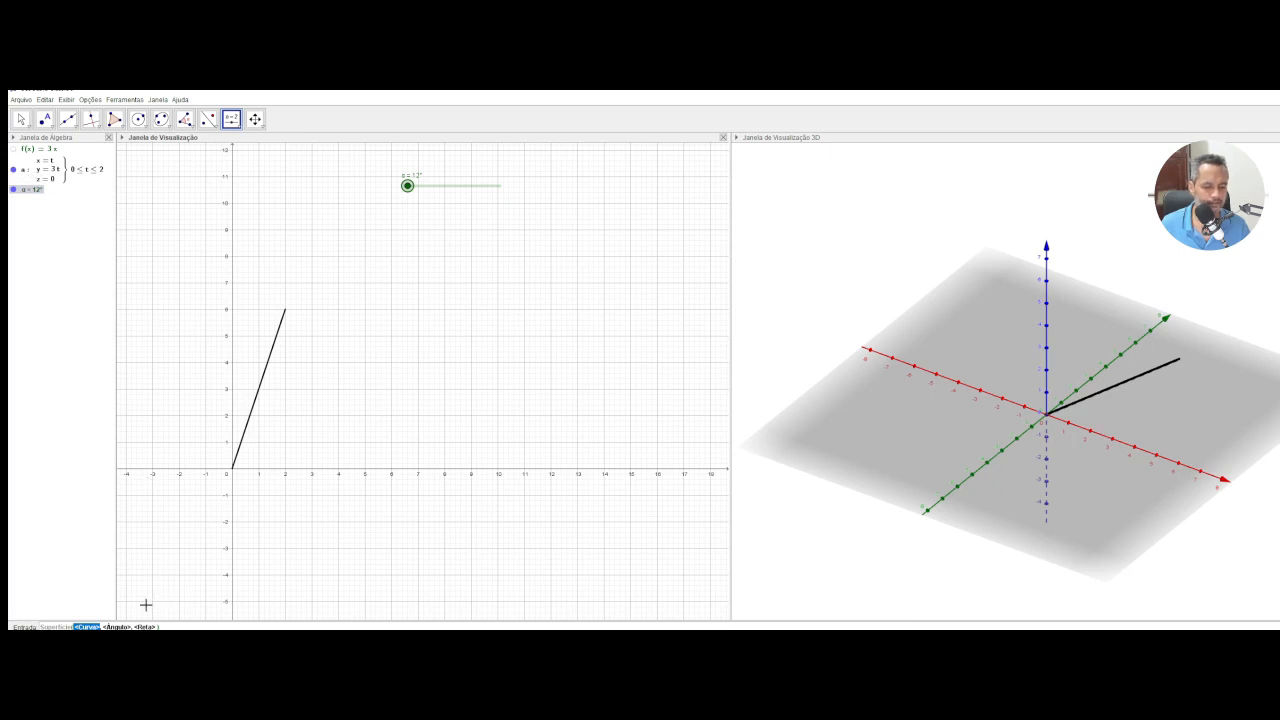
pyautogui.write('a')
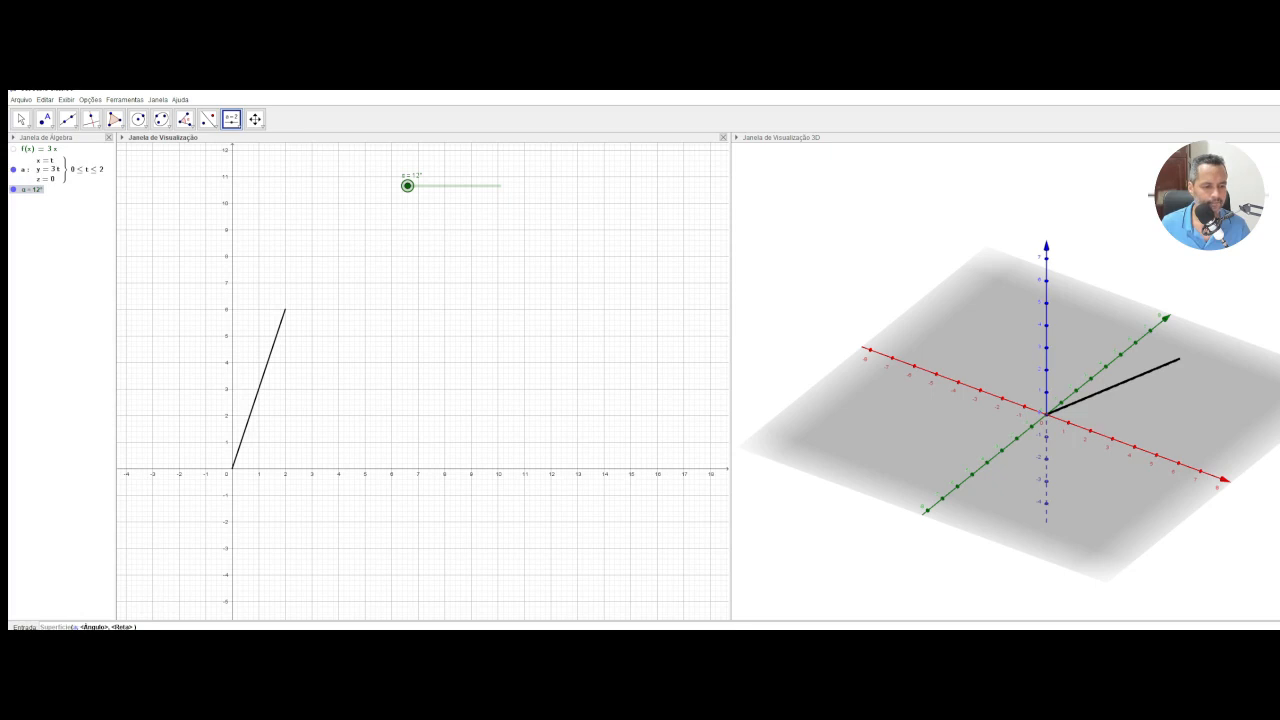
pyautogui.press('Tab')
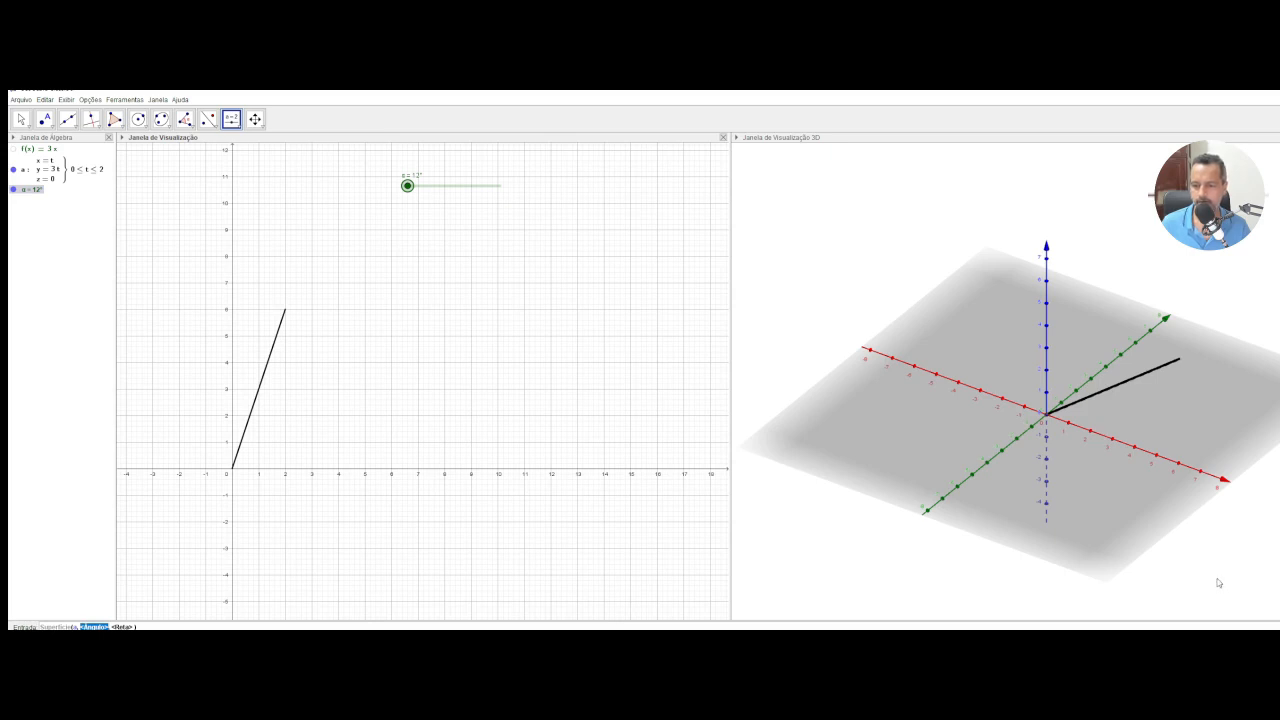
pyautogui.write('α')
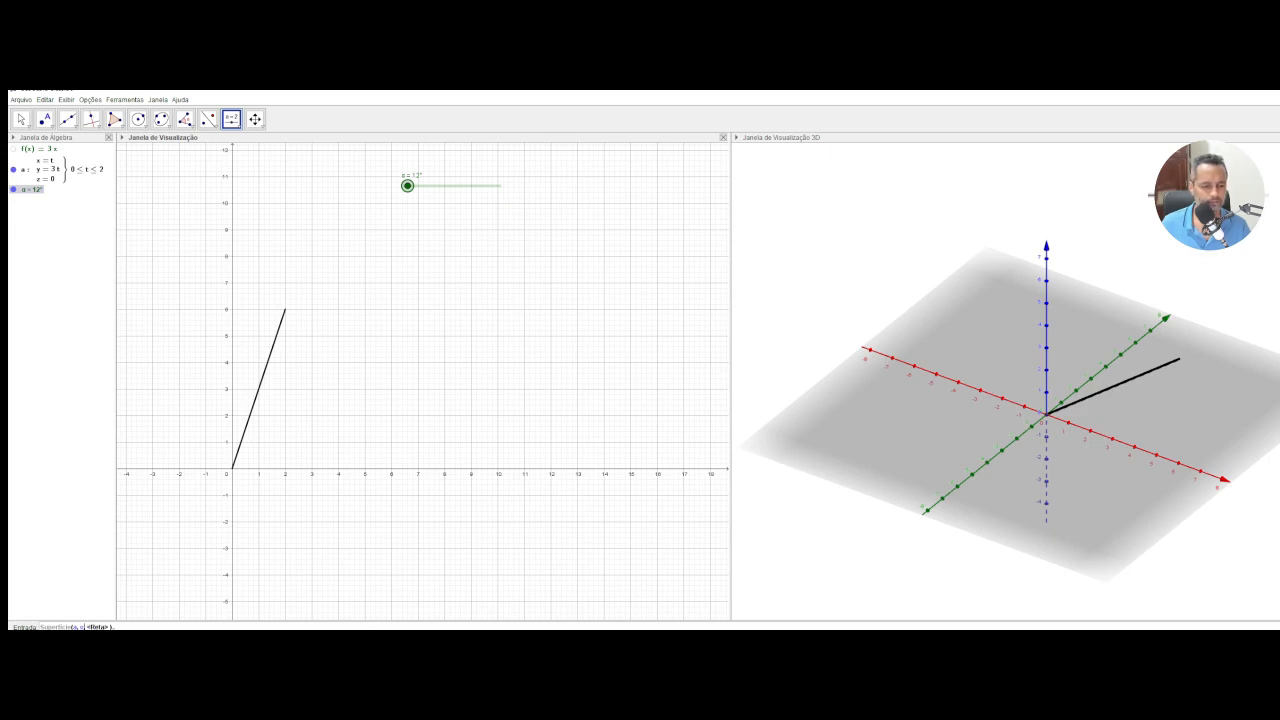
pyautogui.press('Tab')
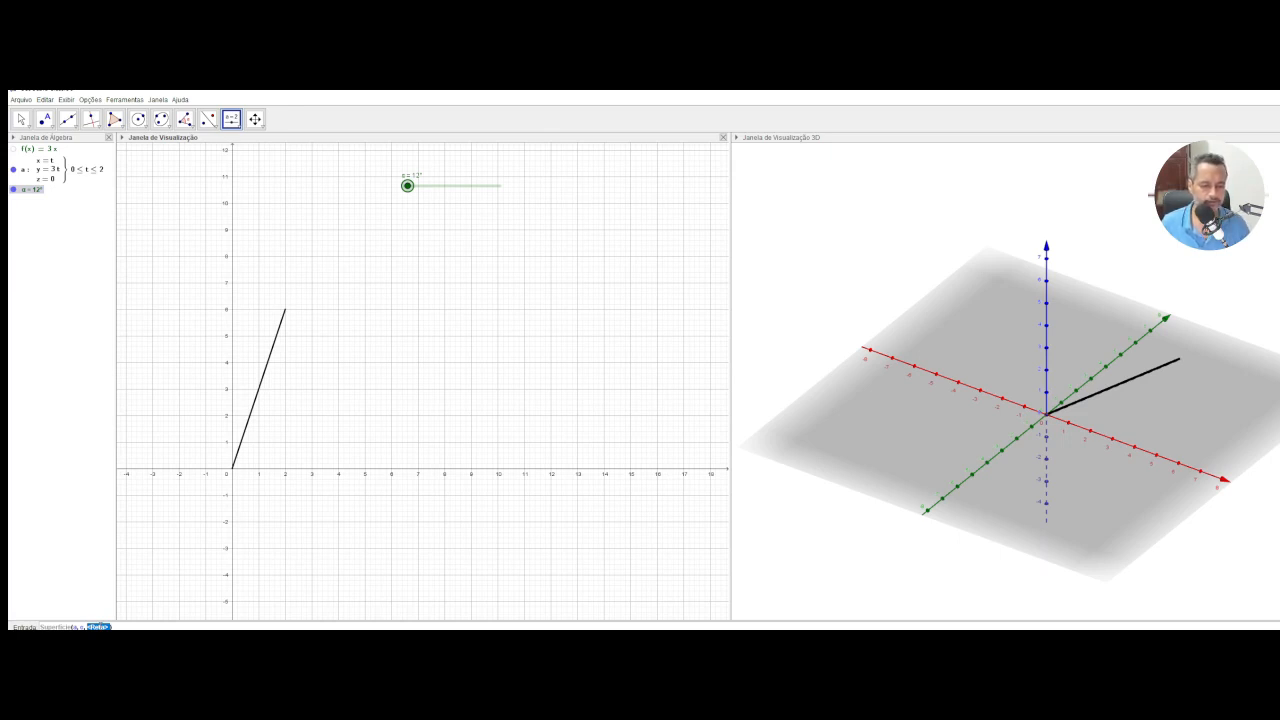
pyautogui.write('EixoX')
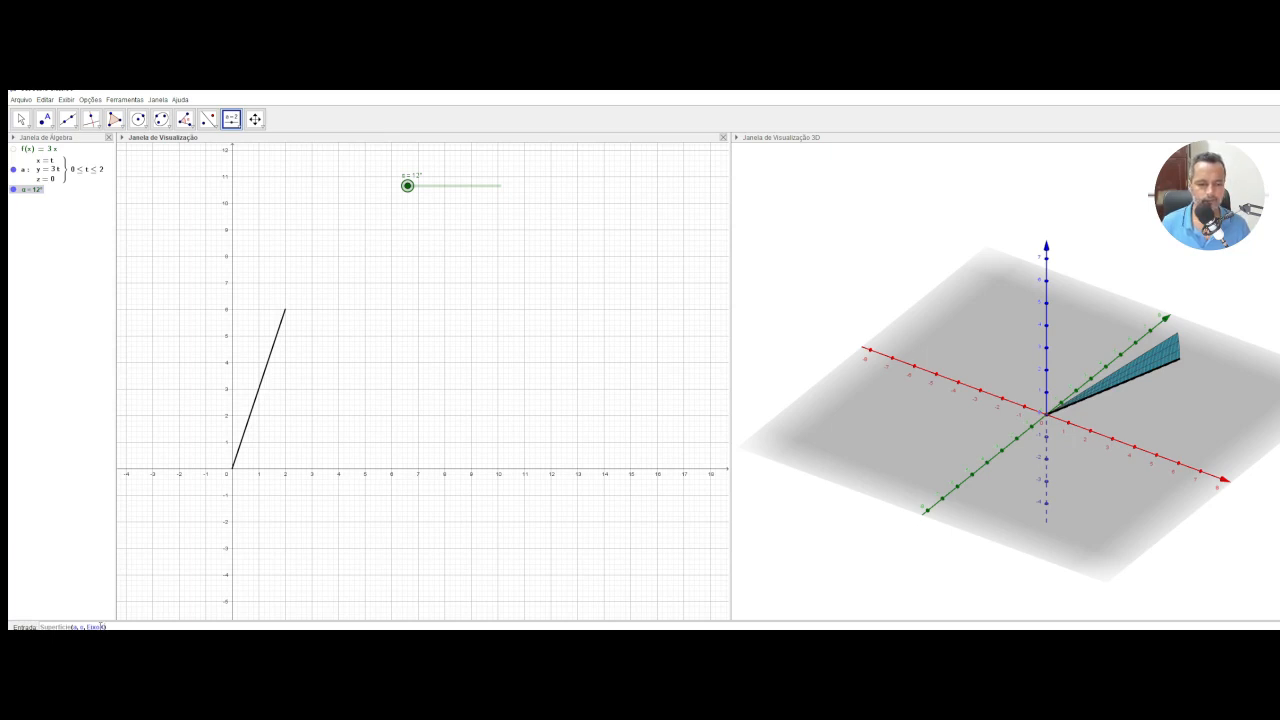
pyautogui.press('Return')
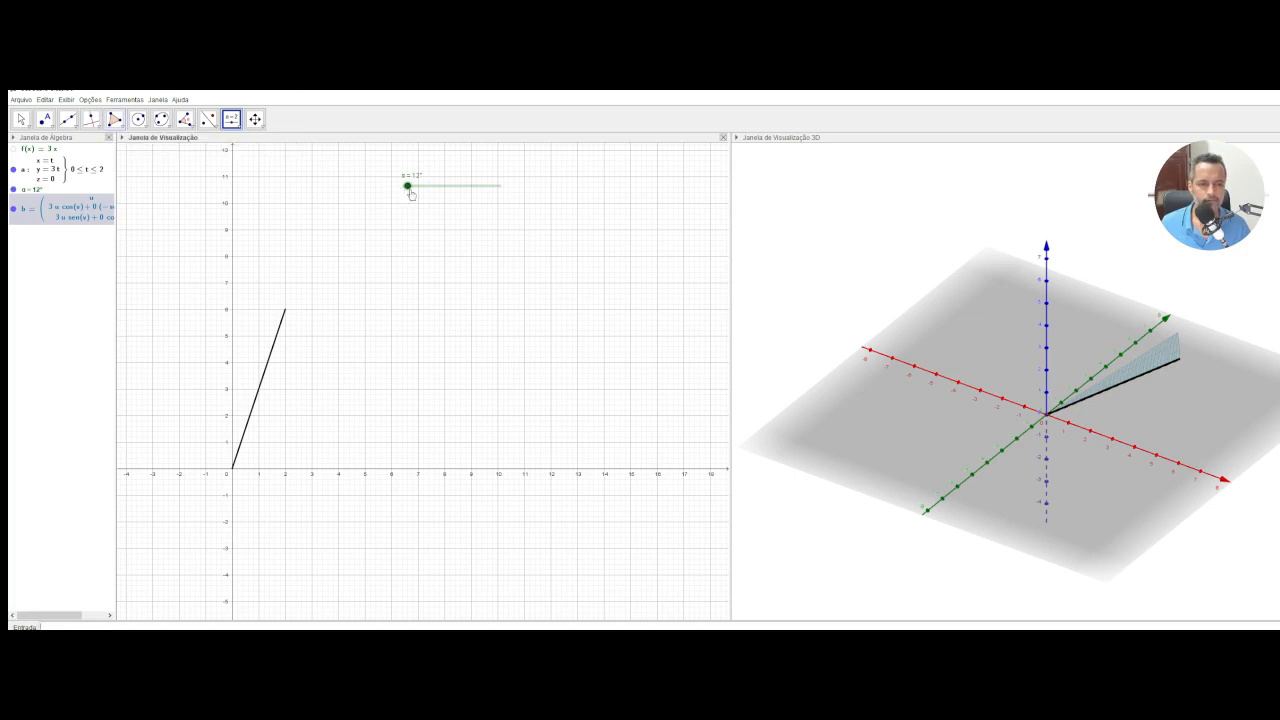
# - Set angle α to 360° to sweep the full surface of revolution, and inspect it from another direction in the 3D view
pyautogui.moveTo(408, 187); pyautogui.dragTo(505, 189)
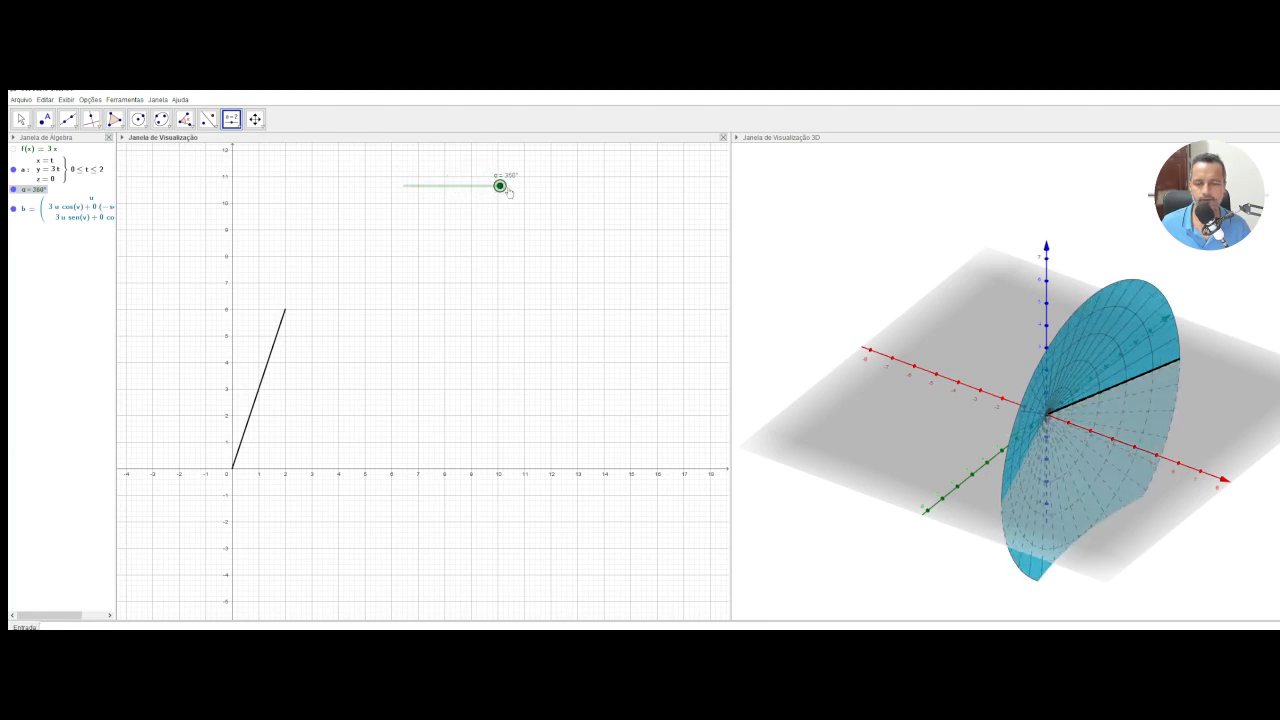
pyautogui.click(1231, 390)
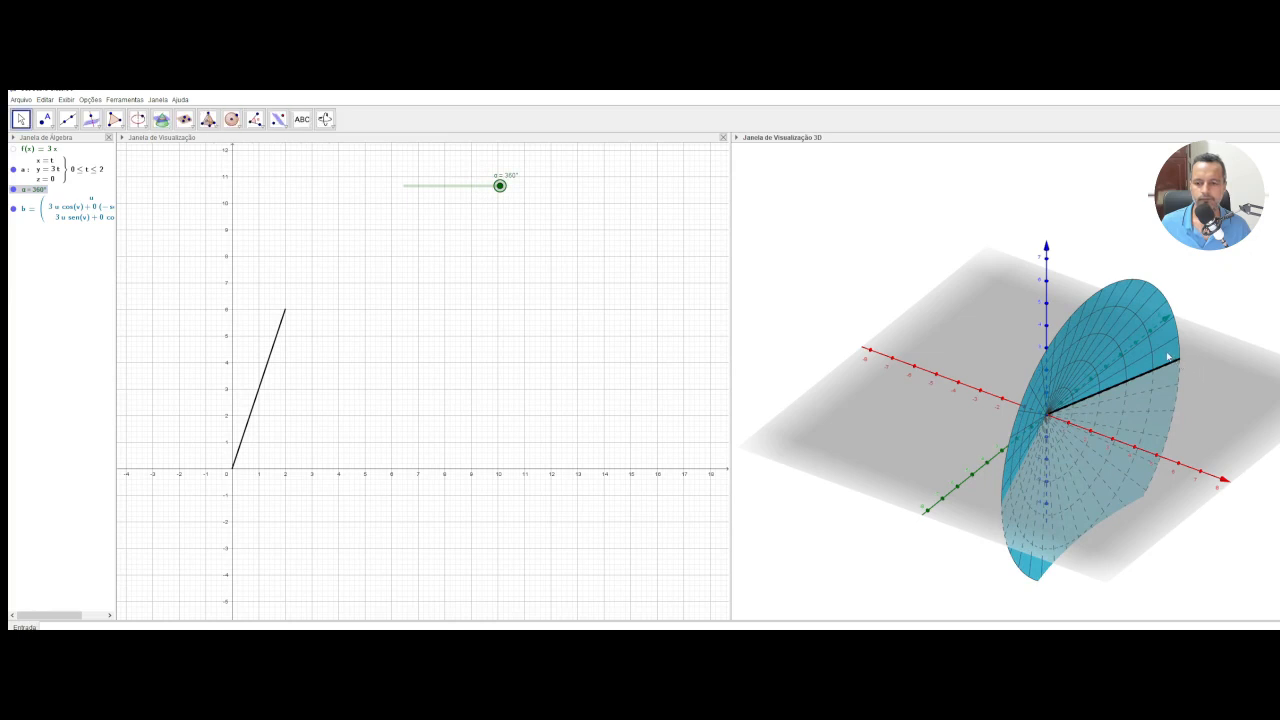
pyautogui.moveTo(960, 444); pyautogui.dragTo(1171, 447)
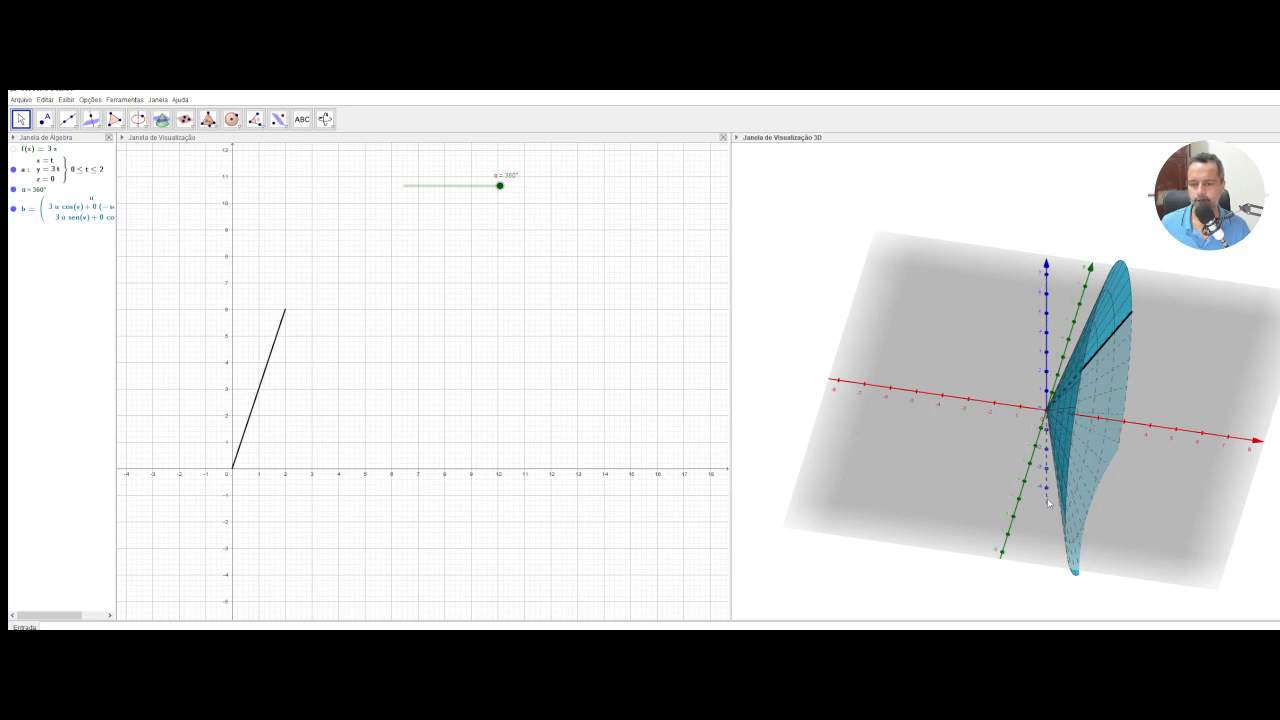
# - Animate angle α from 0° to show the segment sweeping around the x-axis, and finish with α set to 360°
pyautogui.click(500, 188)
pyautogui.moveTo(503, 190); pyautogui.dragTo(380, 194)
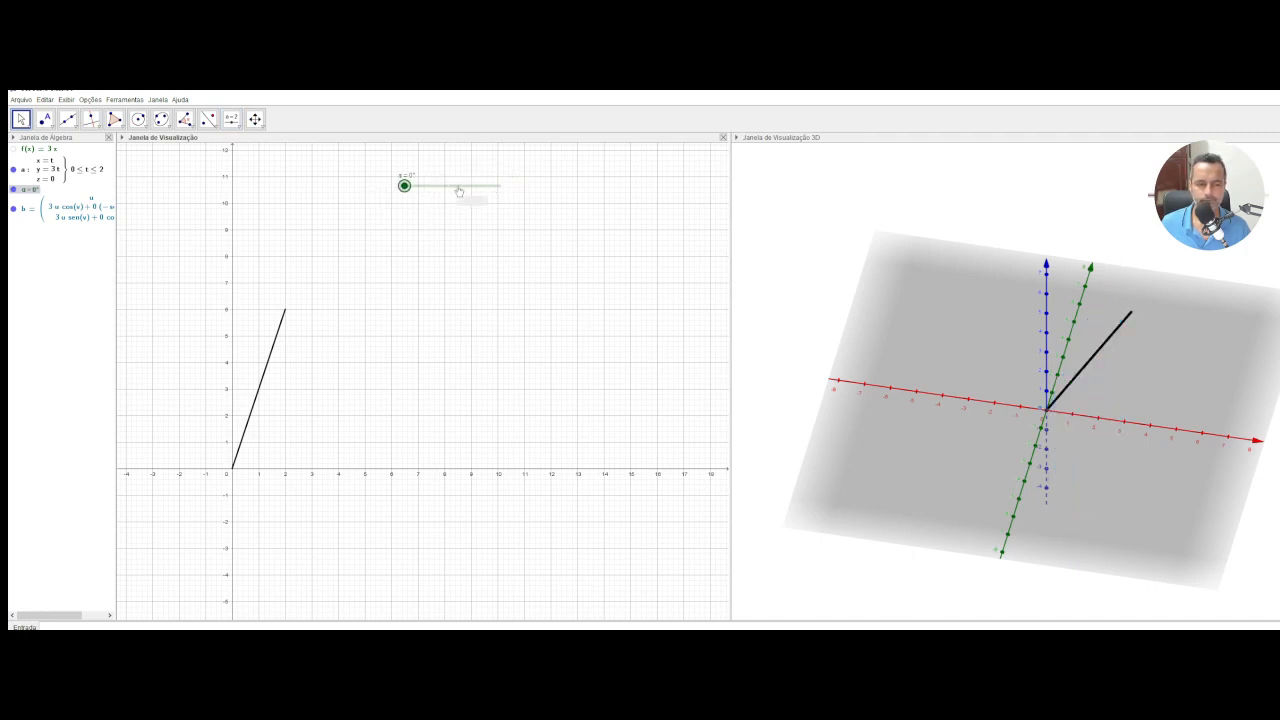
pyautogui.rightClick(404, 190)
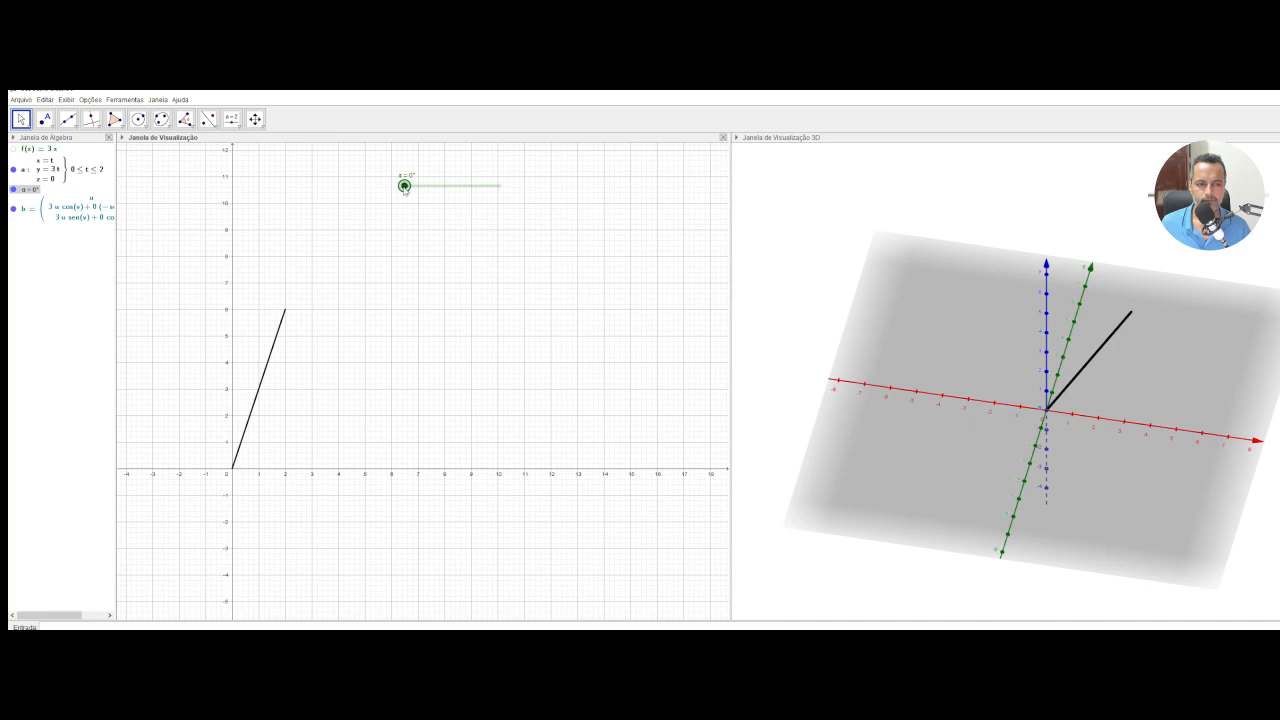
pyautogui.click(433, 234)
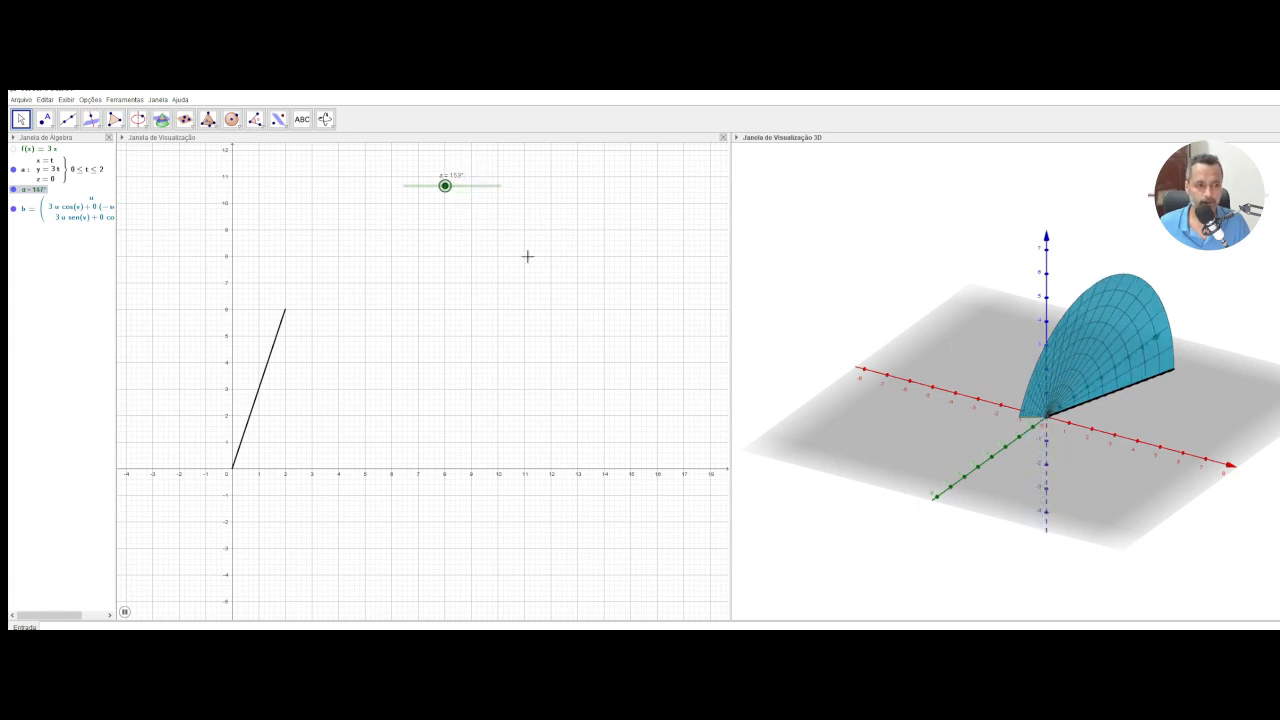
pyautogui.click(429, 186)
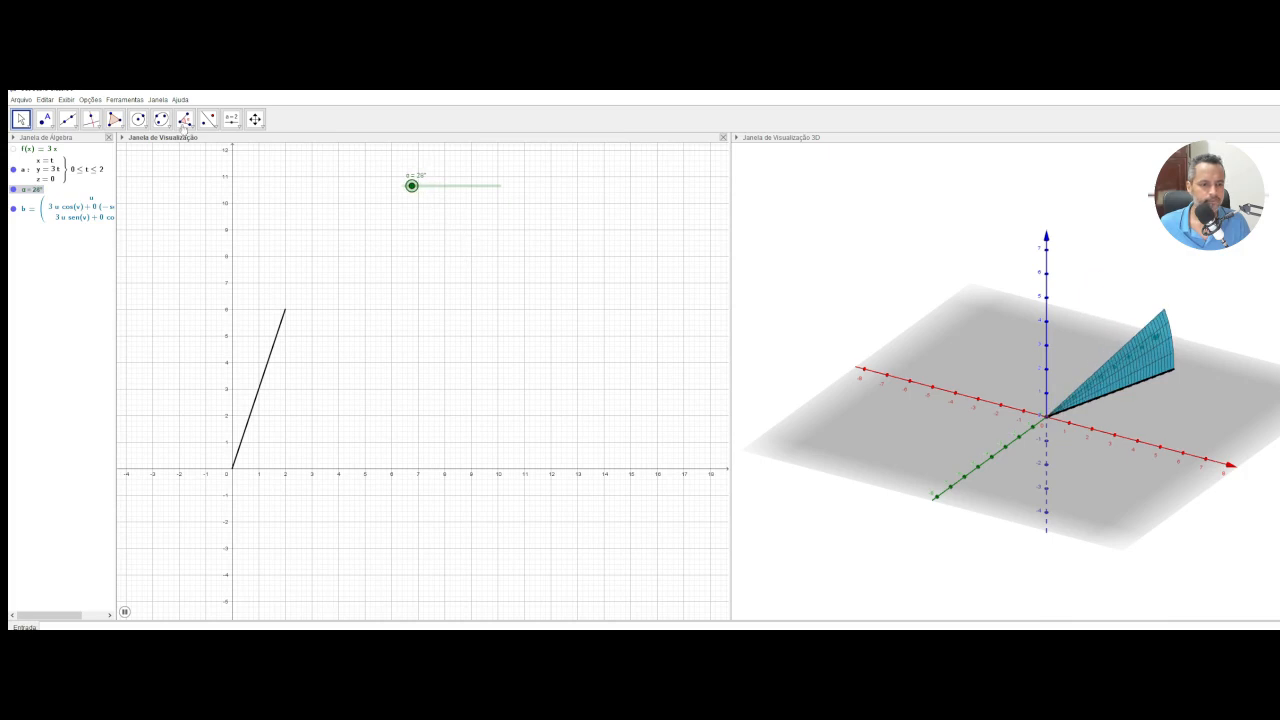
pyautogui.moveTo(412, 186); pyautogui.dragTo(500, 186)
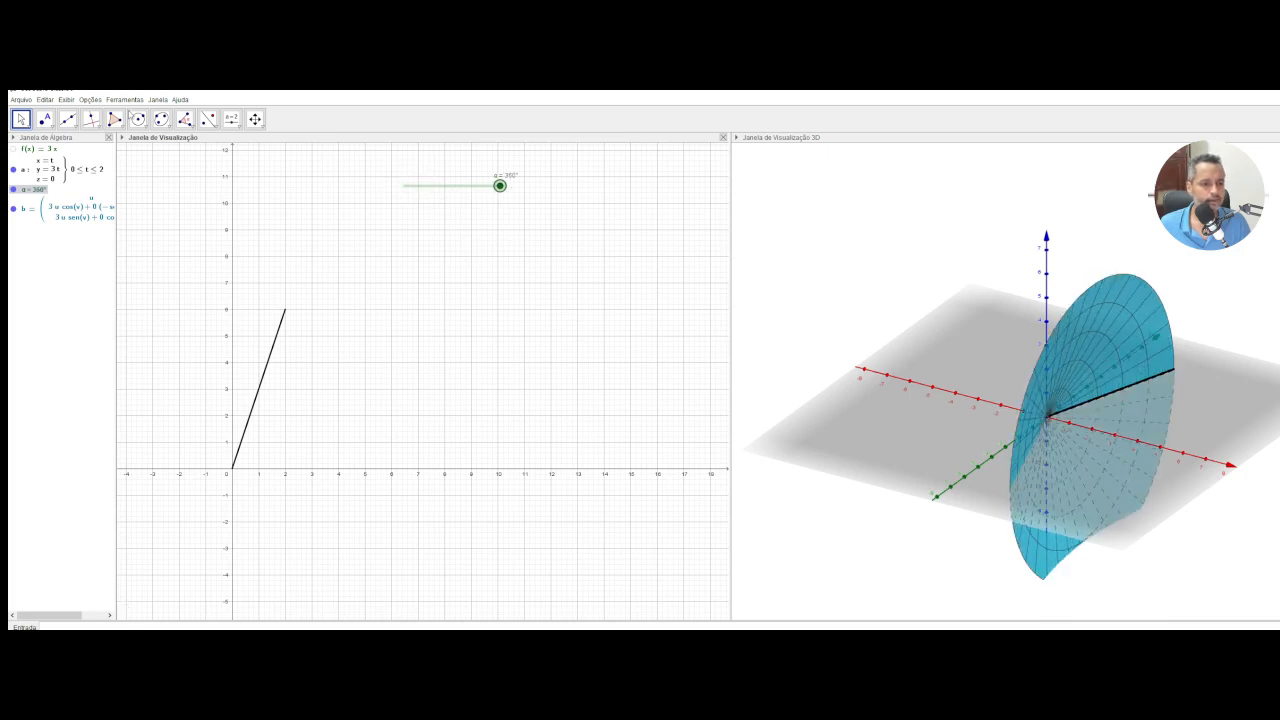
# - Open the symbolic calculation (CAS) view and start the volume formula V = pi*Integral in row 1, using the definite-integral template
pyautogui.click(65, 102)
pyautogui.click(107, 141)
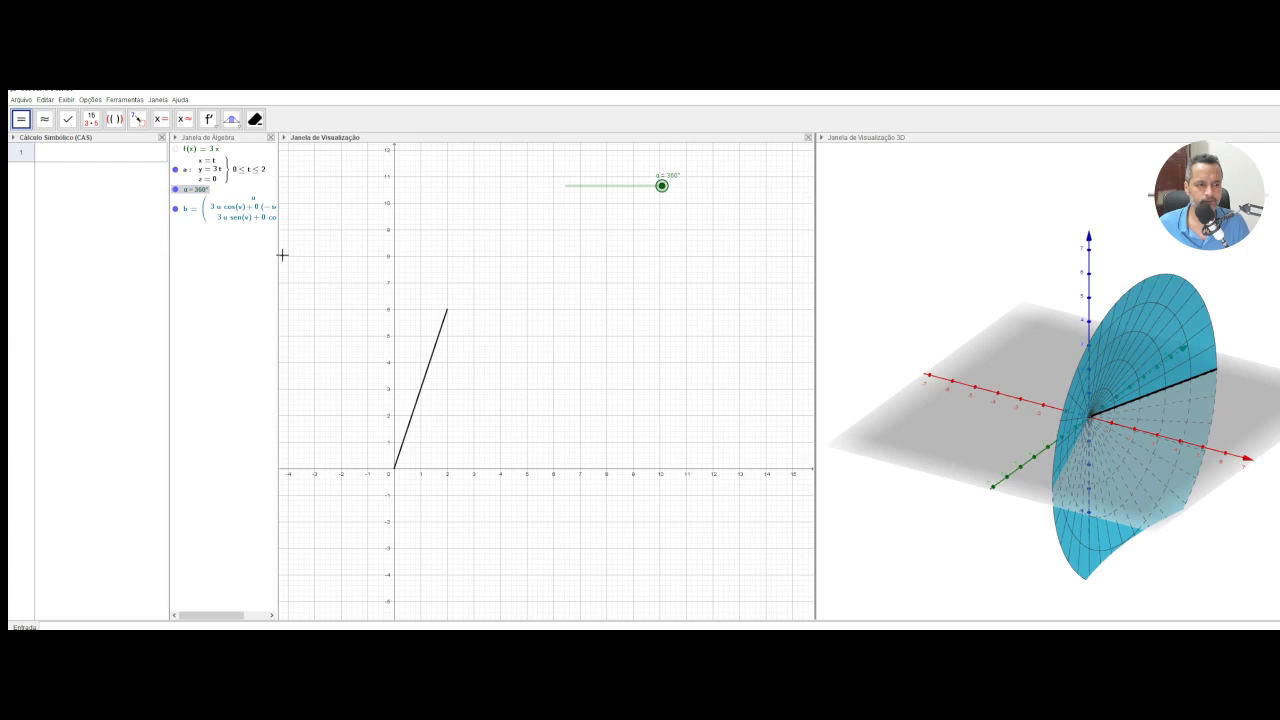
pyautogui.click(55, 152)
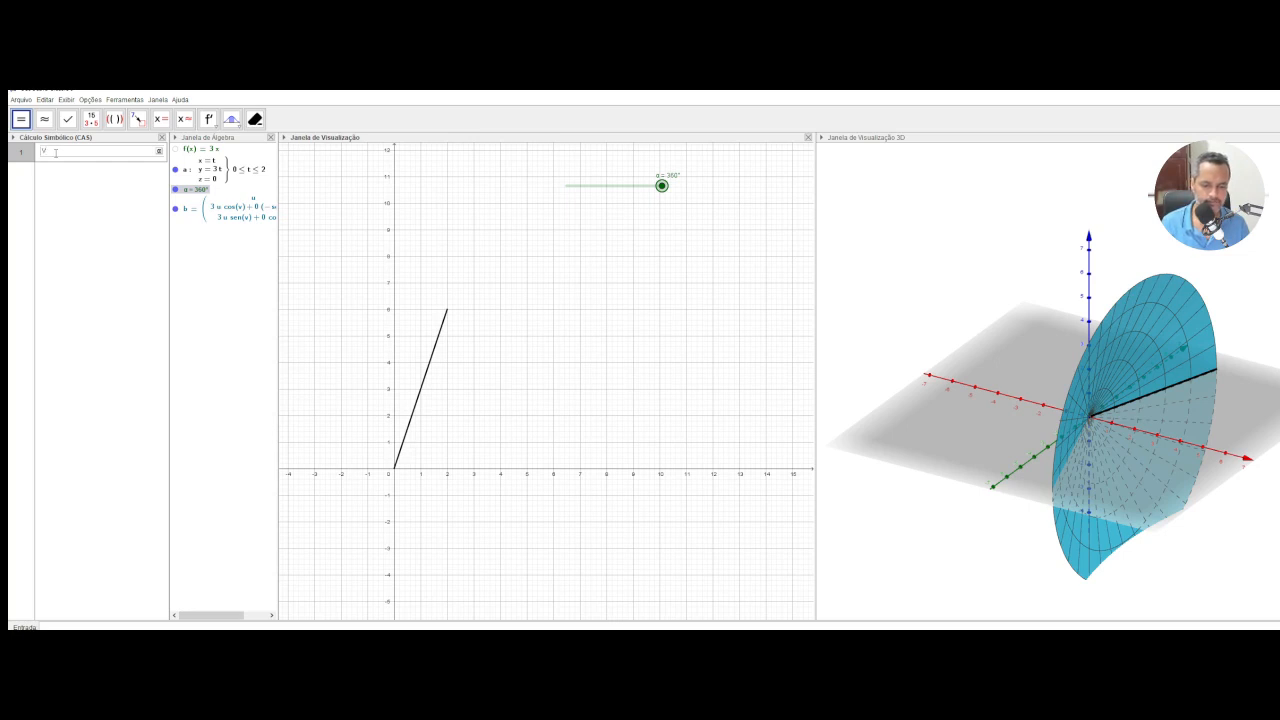
pyautogui.write('=')
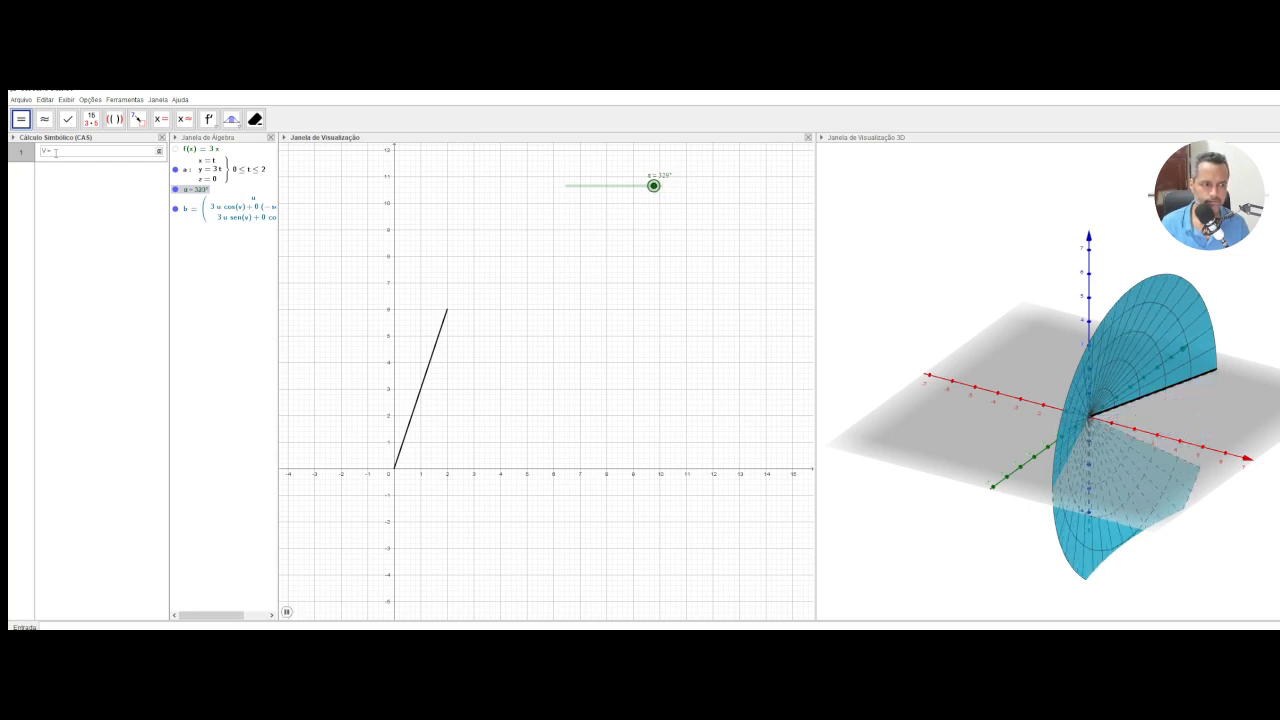
pyautogui.write(' u*')
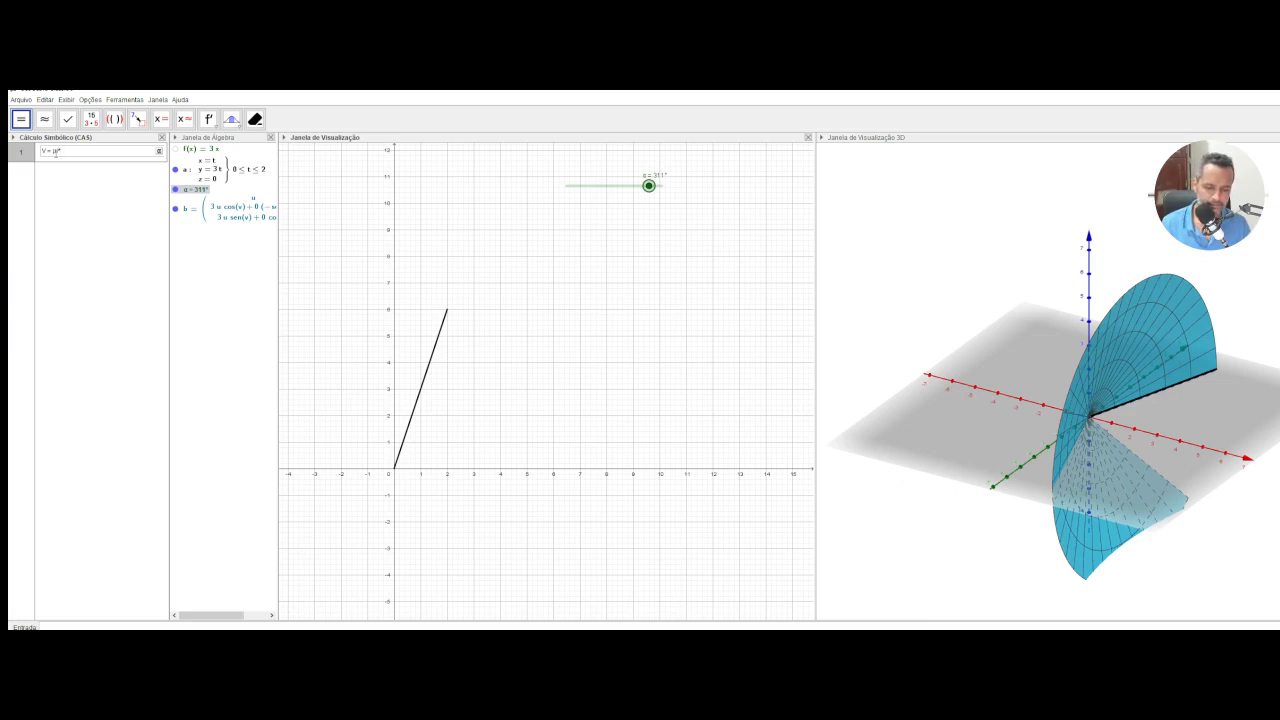
pyautogui.write('i*')
pyautogui.write('inte')
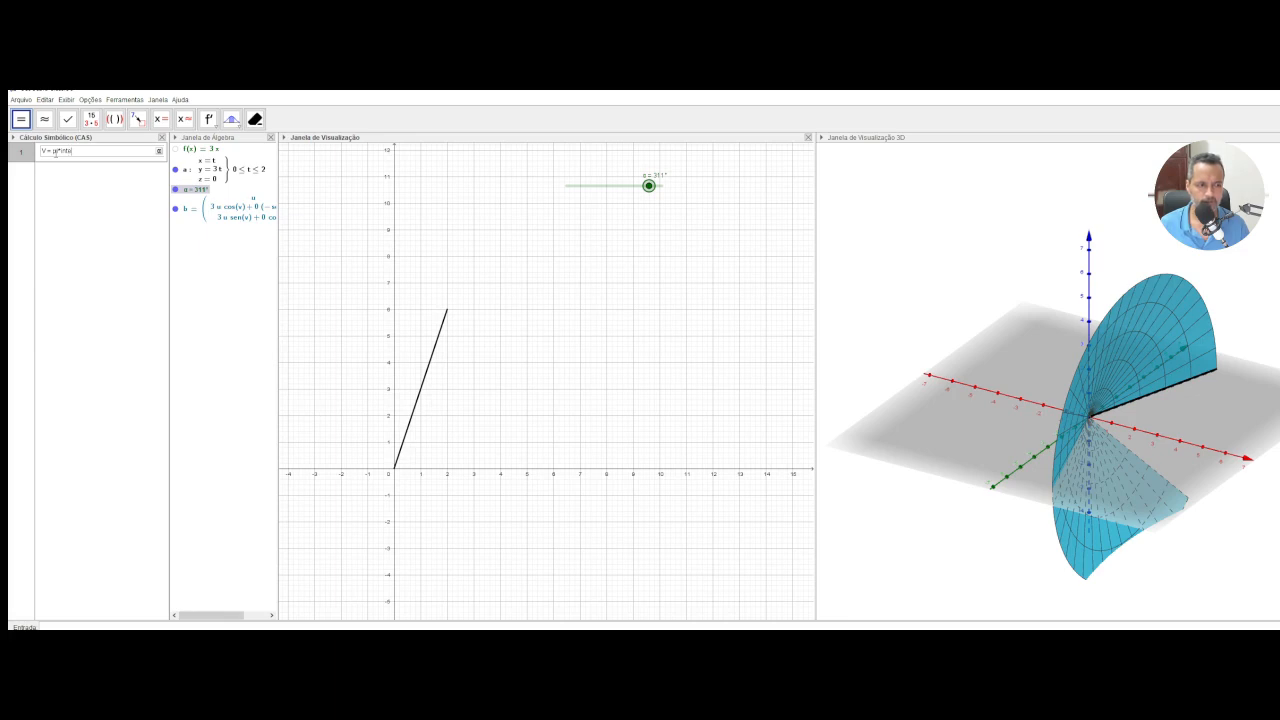
pyautogui.press('Return')
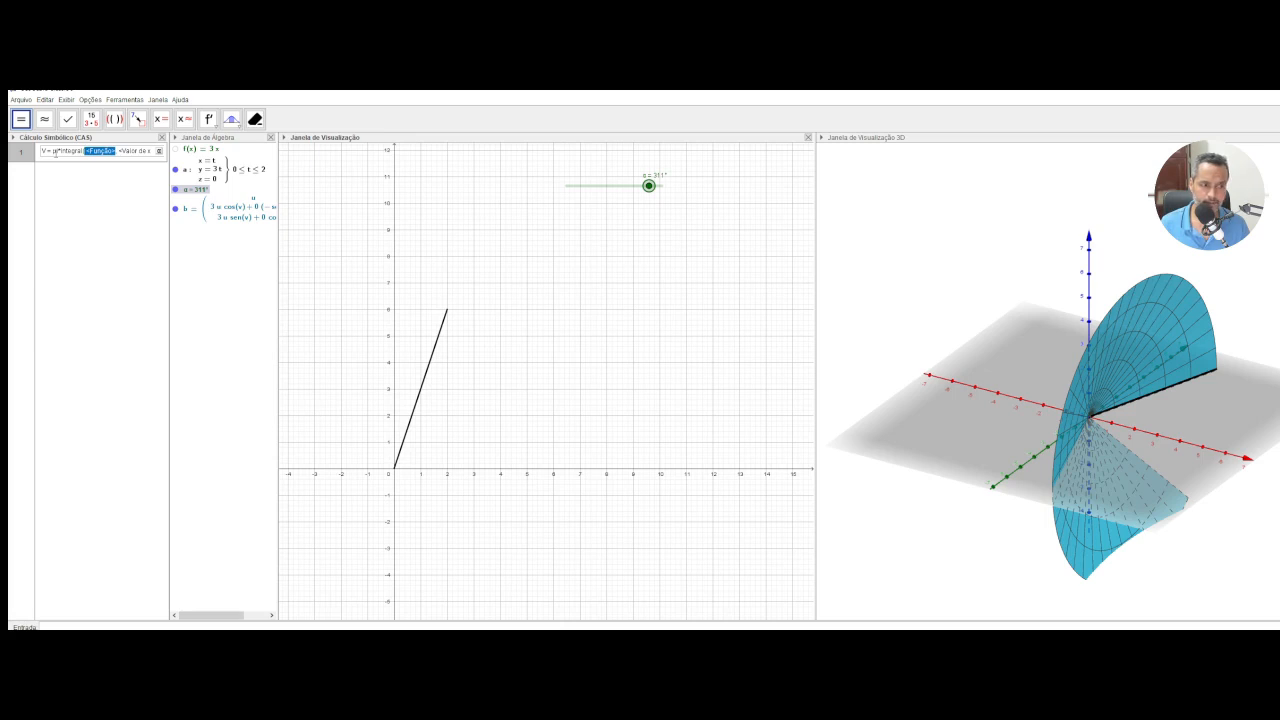
# - Fill in the integral with function f^2, initial value 0 and final value 2, giving V = pi*Integral(f^2, 0, 2)
pyautogui.press('BackSpace')
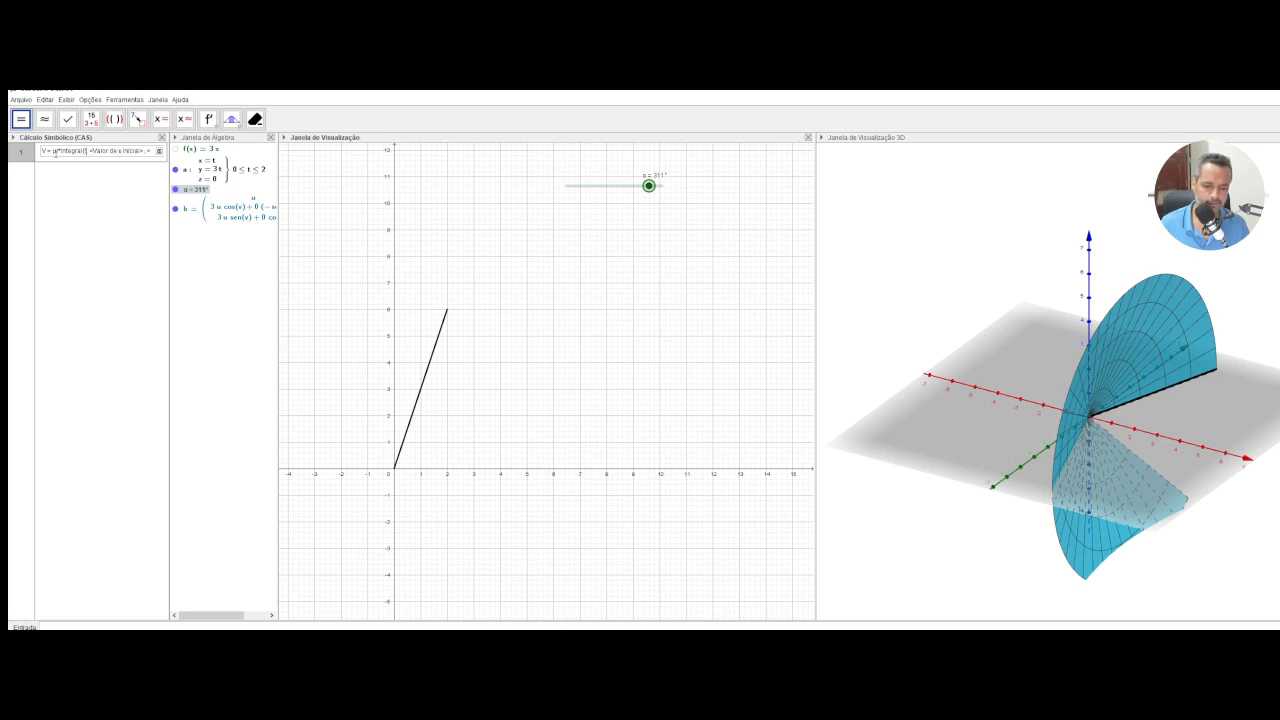
pyautogui.write('f')
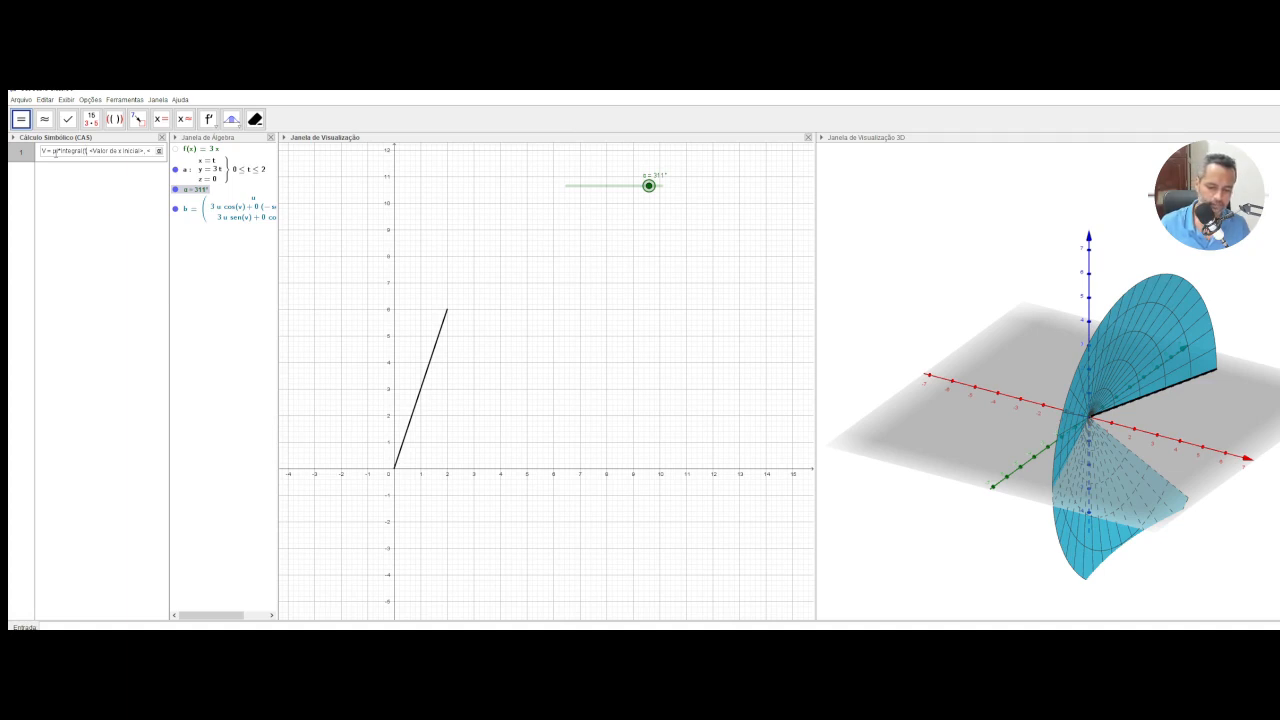
pyautogui.write('^2')
pyautogui.press('Tab')
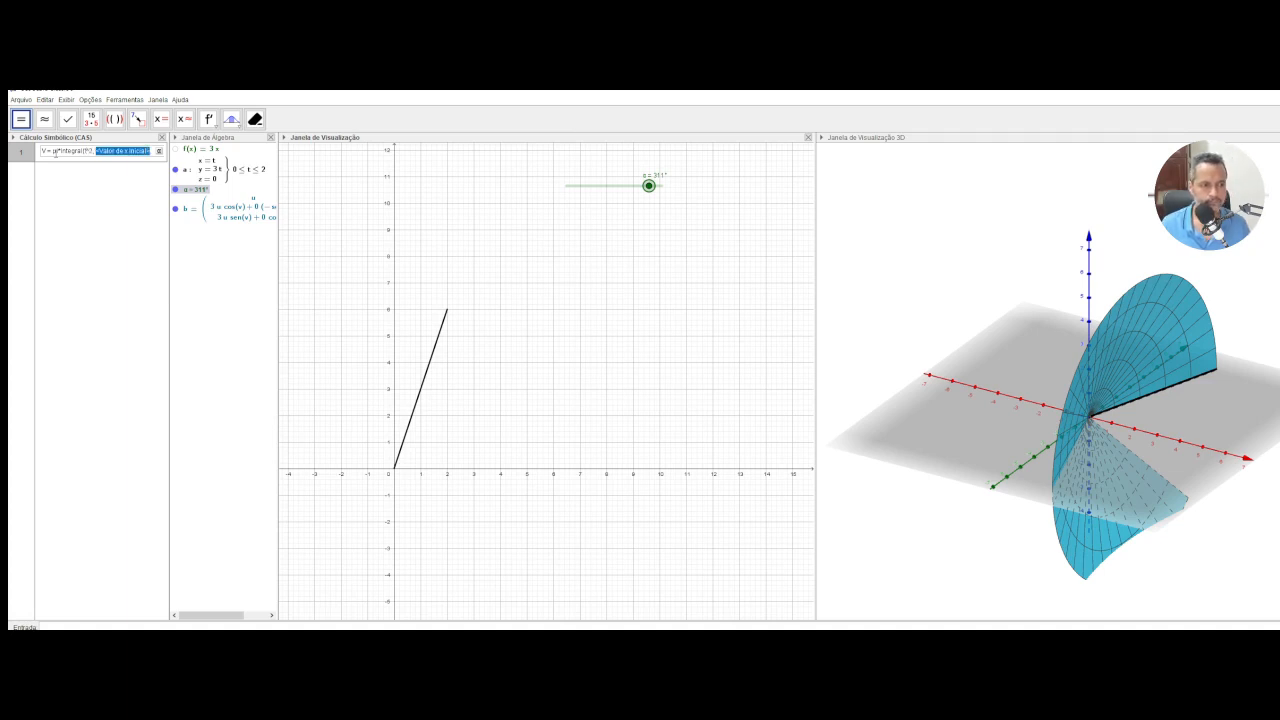
pyautogui.write('0,')
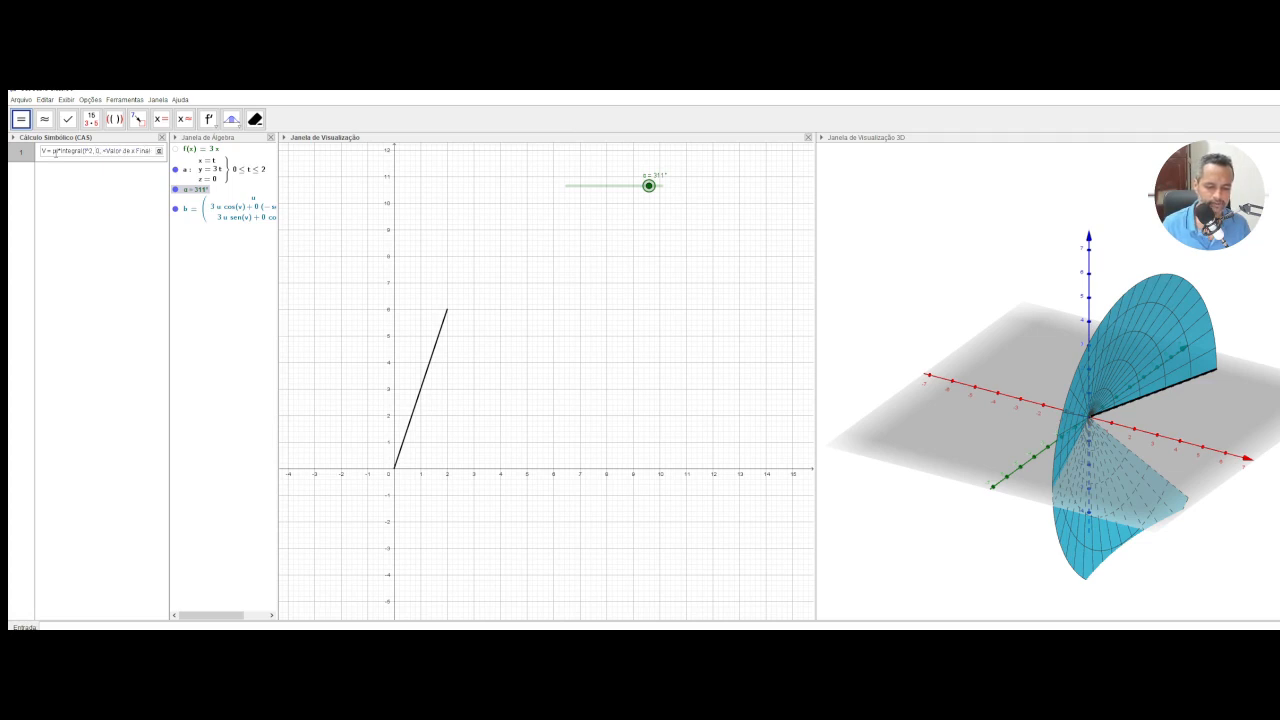
pyautogui.press('Tab')
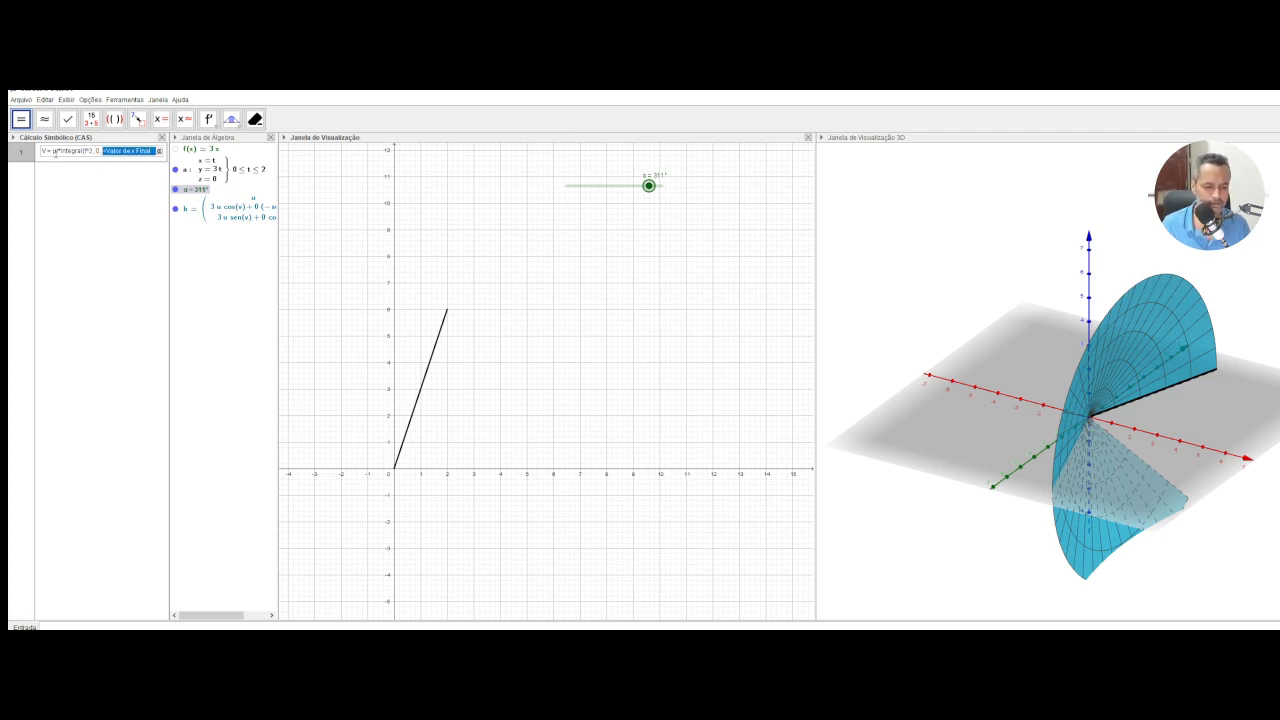
pyautogui.write('2')
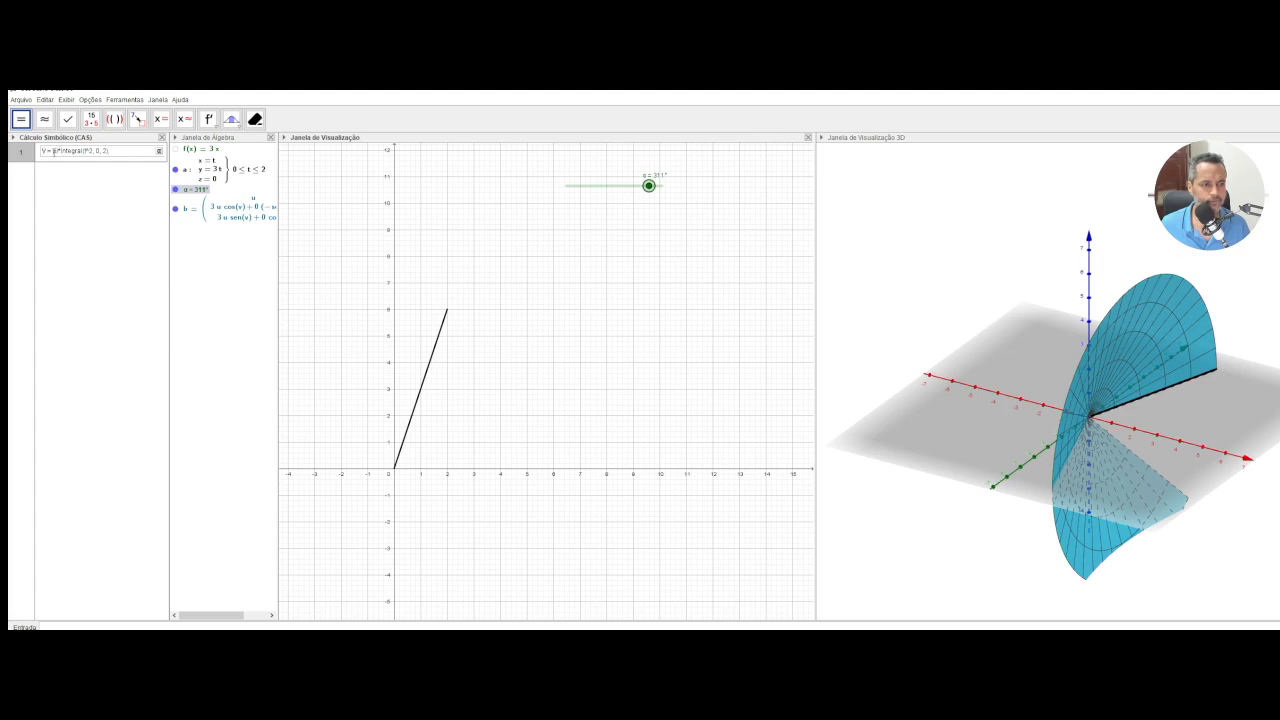
pyautogui.click(90, 150)
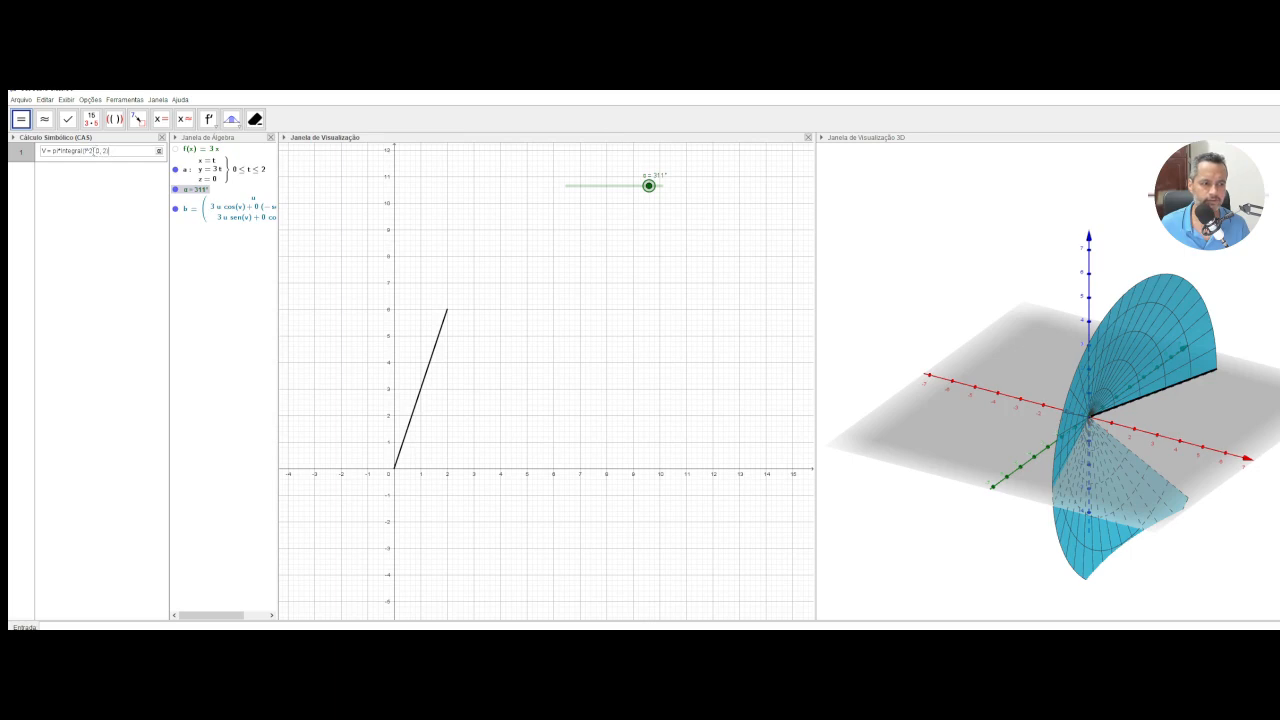
# - Keep the volume integral unevaluated in row 1 and evaluate it exactly in row 2
pyautogui.click(67, 121)
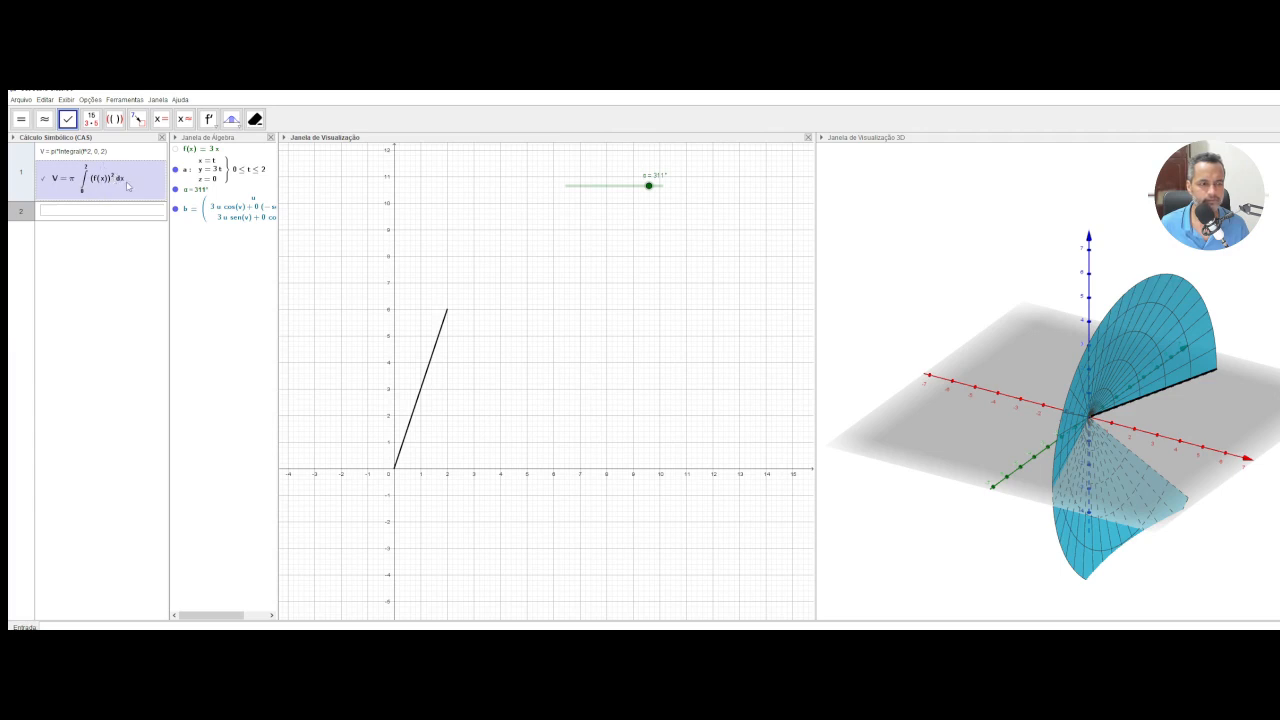
pyautogui.click(20, 120)
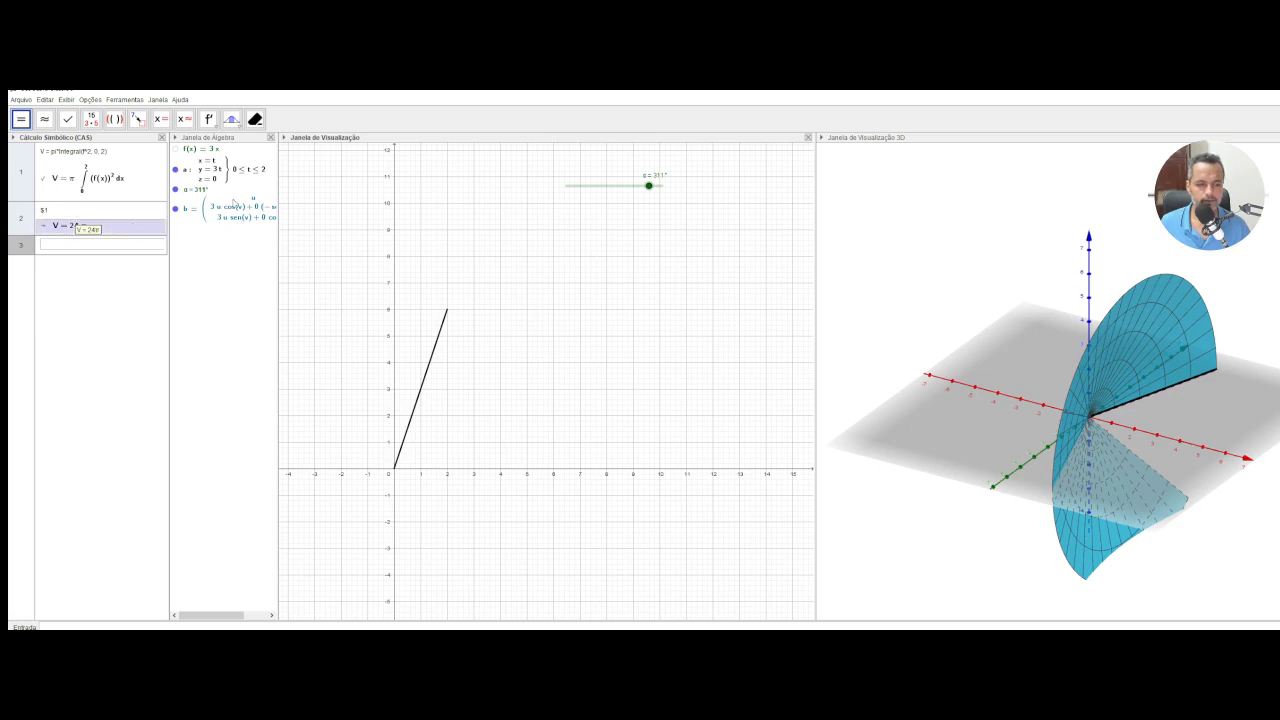
# - Set angle α to 360° again to complete the surface of revolution
pyautogui.moveTo(649, 186); pyautogui.dragTo(661, 186)
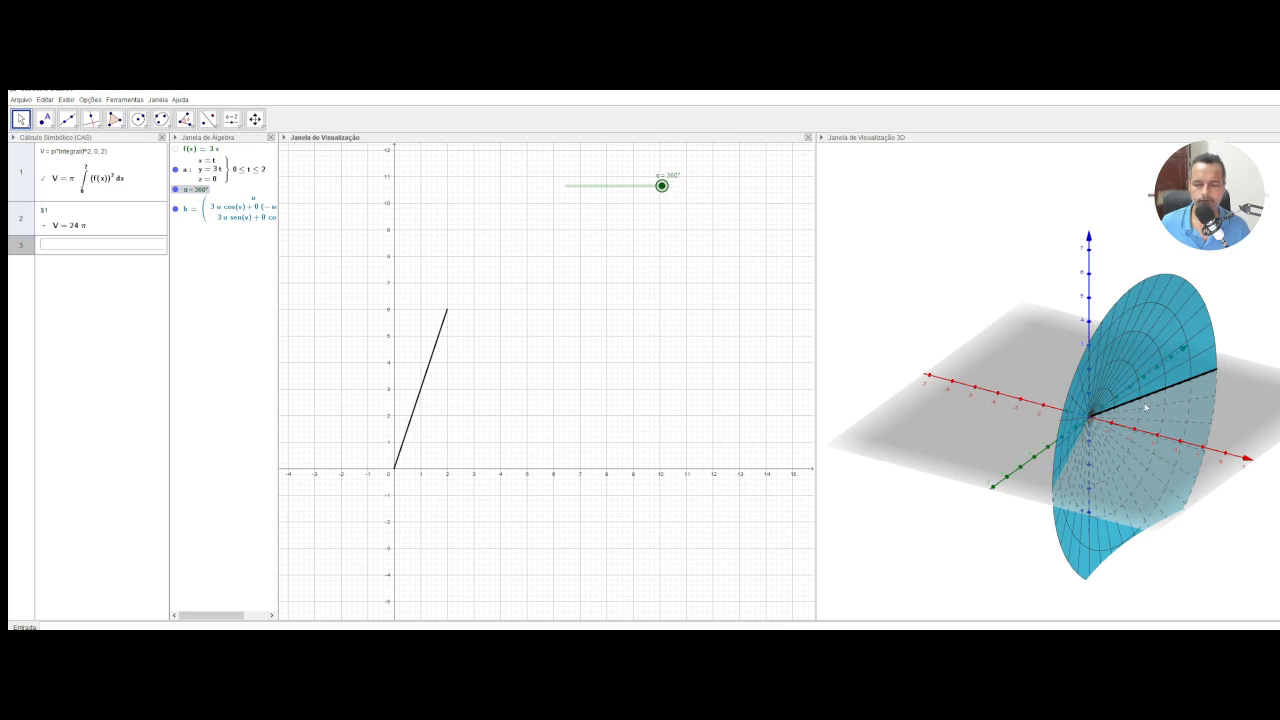